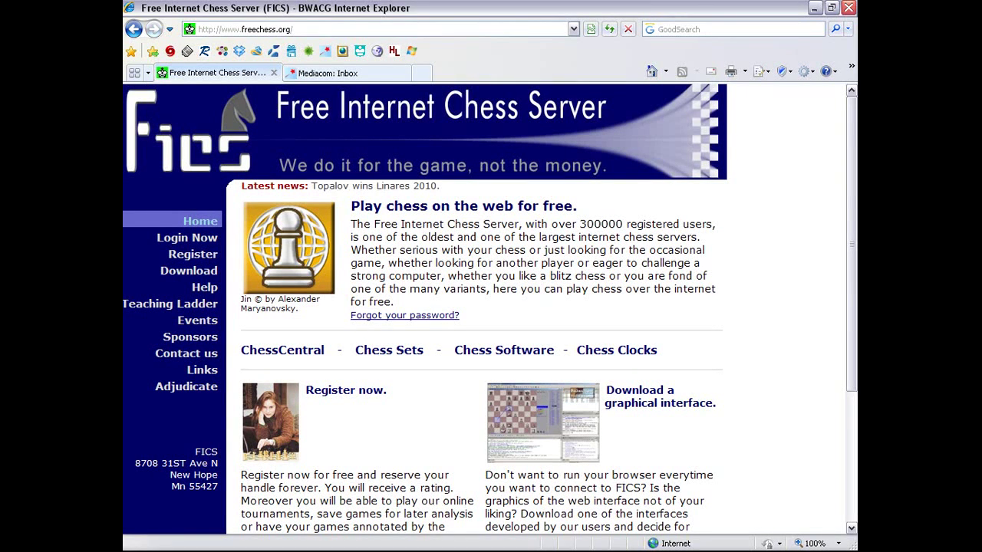
# Open the Register on FICS page from the left menu and review its four registration steps
pyautogui.moveTo(851, 165); pyautogui.dragTo(849, 279)
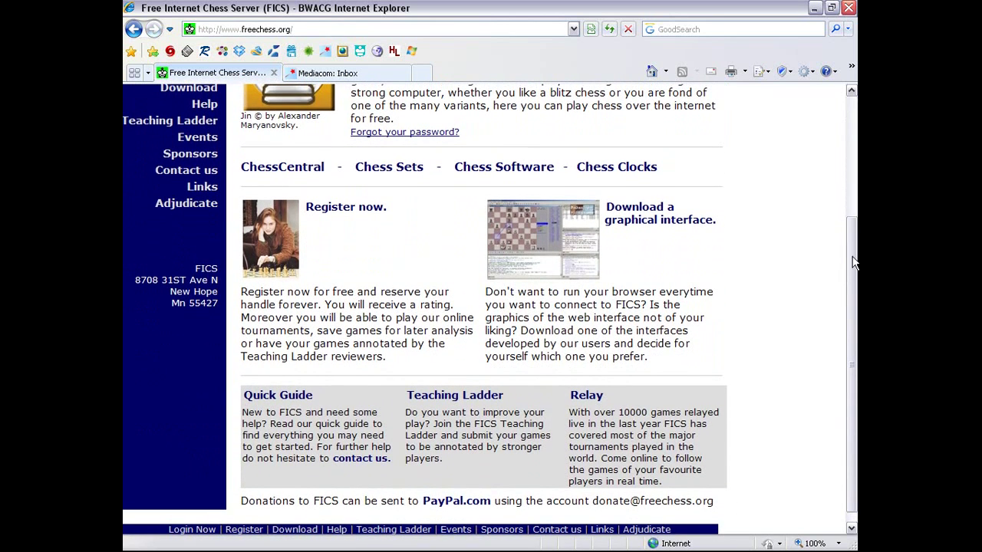
pyautogui.moveTo(850, 260); pyautogui.dragTo(803, 121)
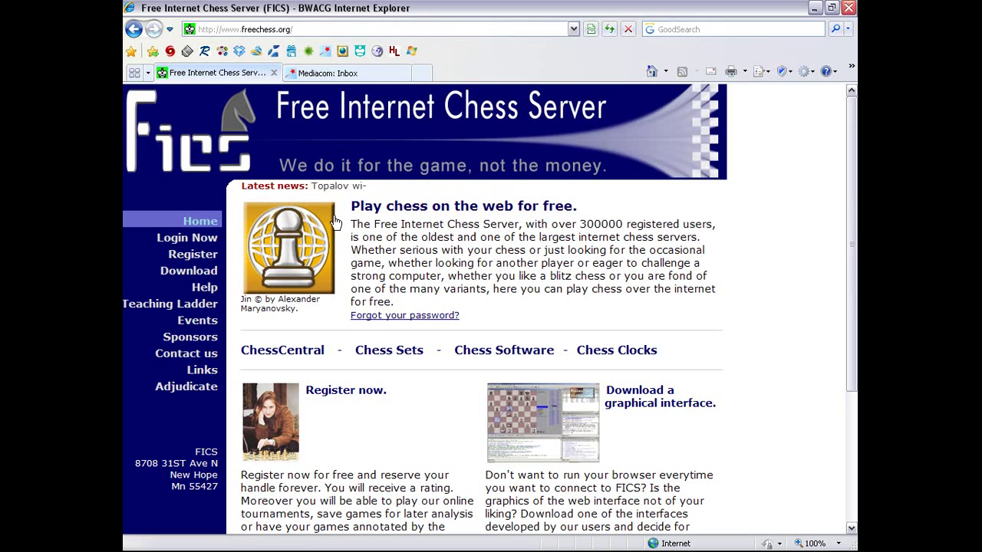
pyautogui.click(201, 261)
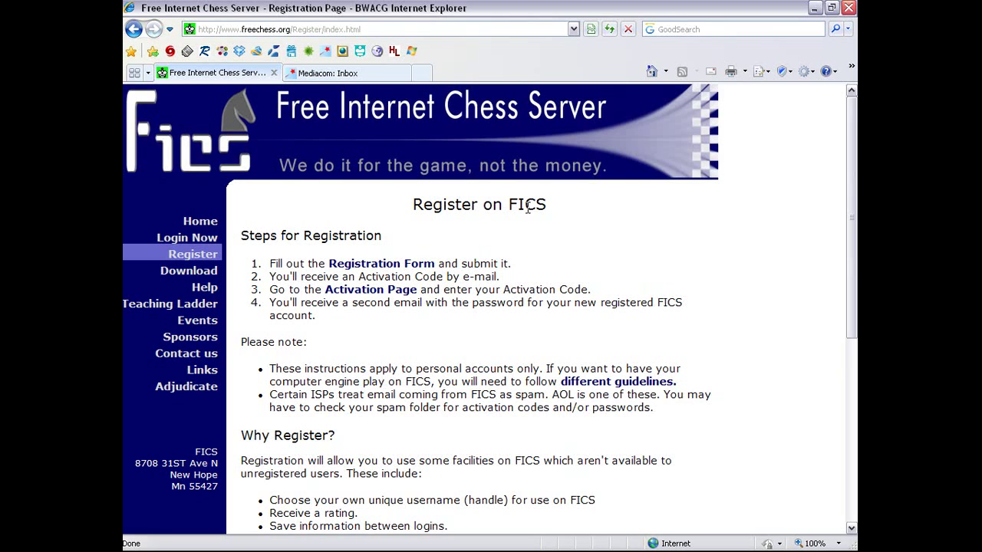
pyautogui.scroll(-3, 532, 208)
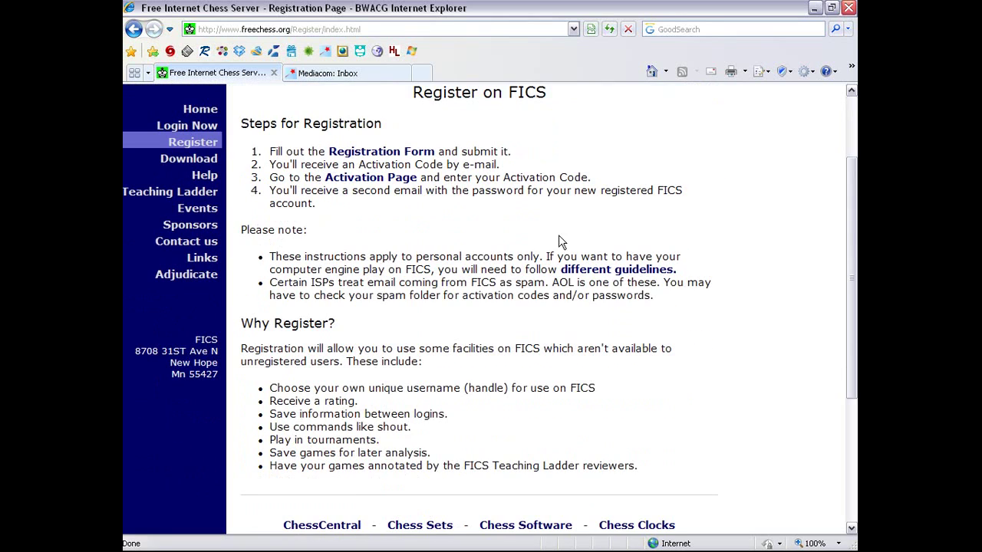
pyautogui.scroll(3, 453, 212)
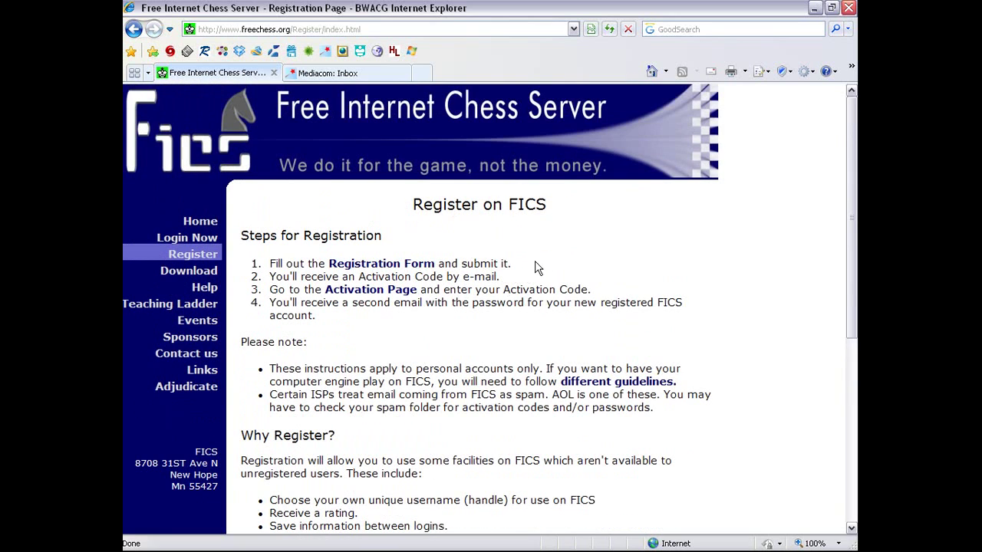
# Open the FICS Registration Form from the registration page
pyautogui.click(399, 267)
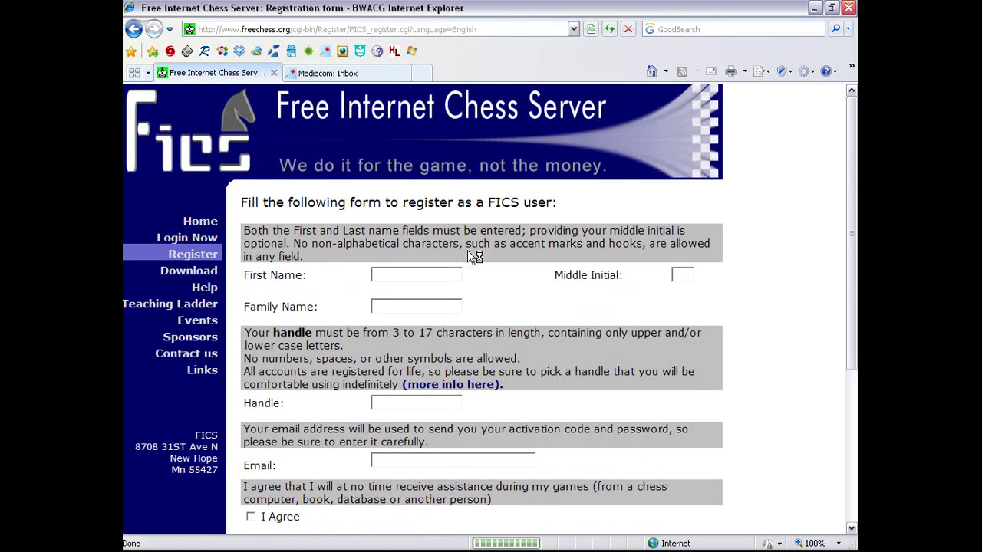
pyautogui.scroll(-4, 822, 253)
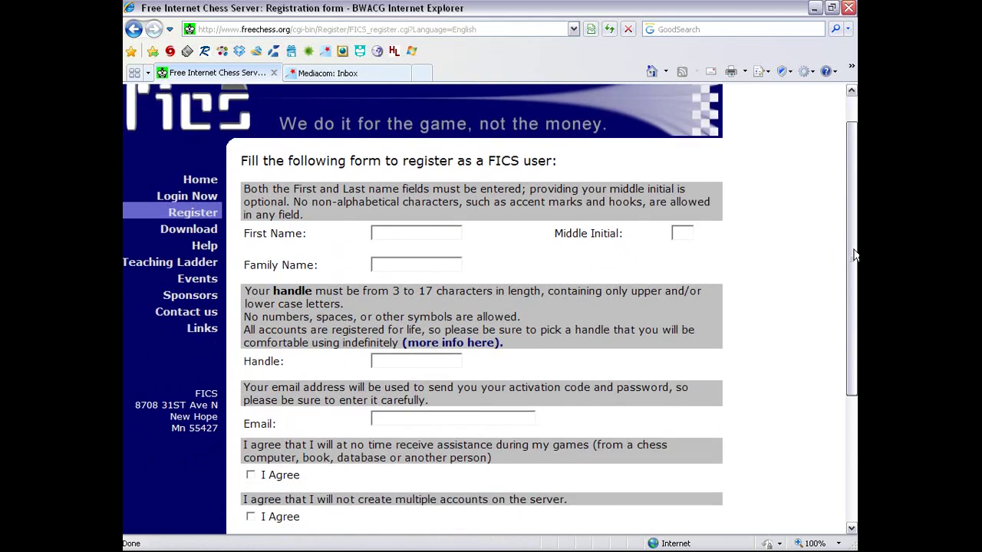
pyautogui.scroll(4, 836, 307)
pyautogui.scroll(1, 842, 264)
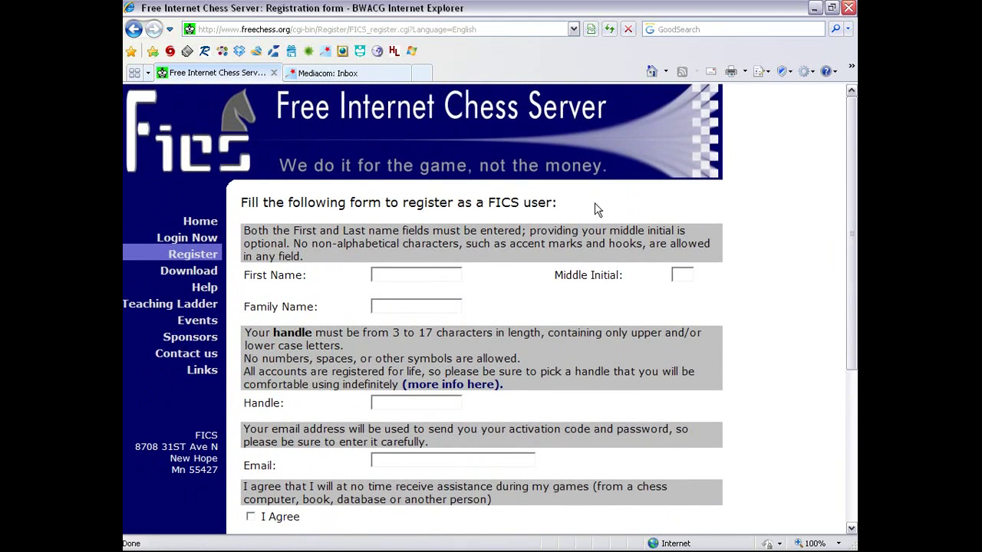
# Fill in the first name, middle initial X, family name and the chosen handle
pyautogui.click(452, 274)
pyautogui.press('BackSpace')
pyautogui.write('Demonstration')
pyautogui.write('P')
pyautogui.write('urposes')
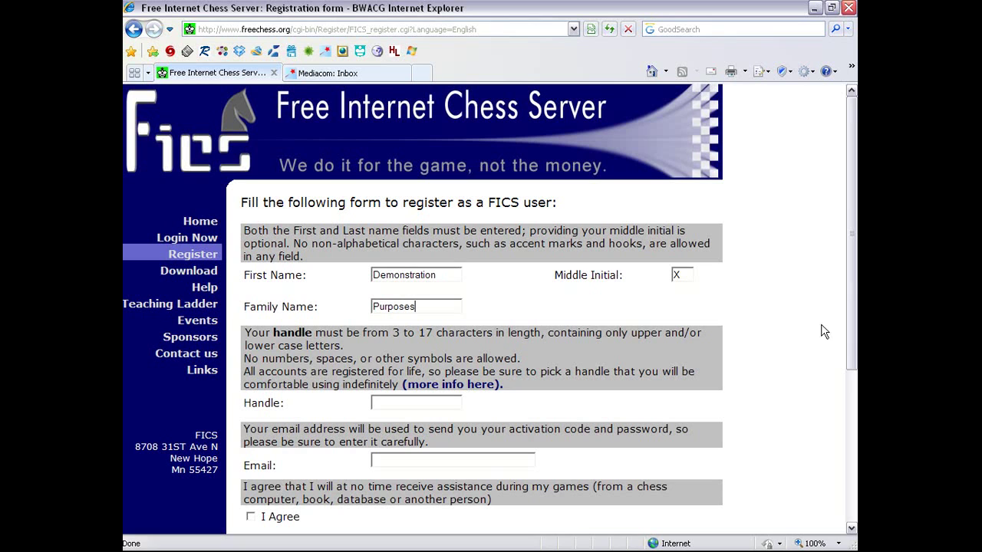
pyautogui.moveTo(850, 328); pyautogui.dragTo(850, 374)
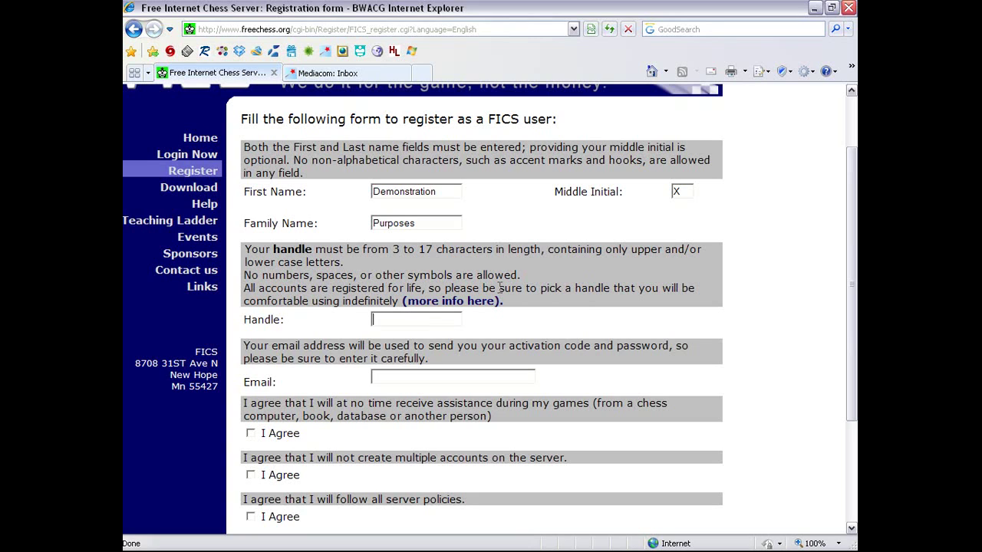
pyautogui.press('Tab')
pyautogui.write('DemoPurposeX')
# Enter and correct the e-mail address in the registration form
pyautogui.moveTo(852, 318); pyautogui.dragTo(847, 399)
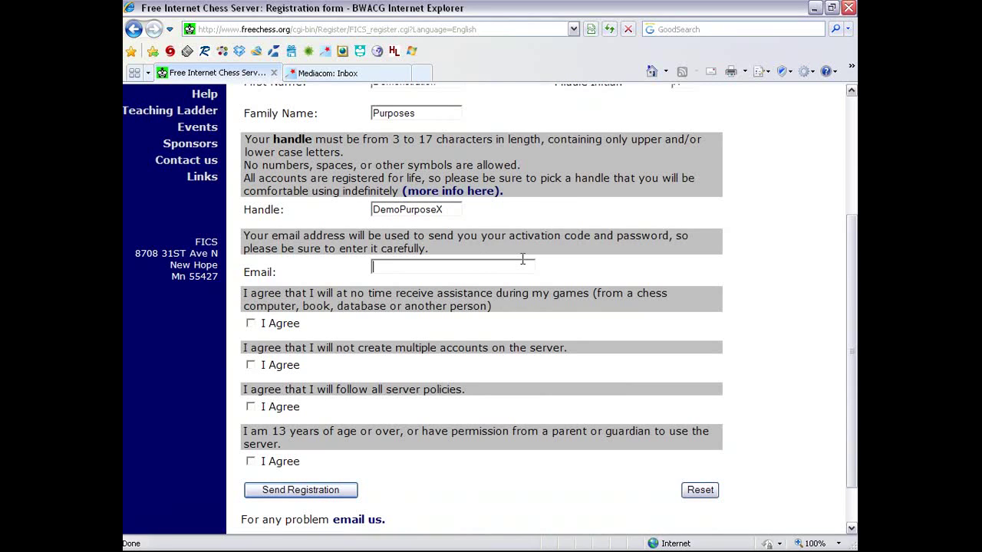
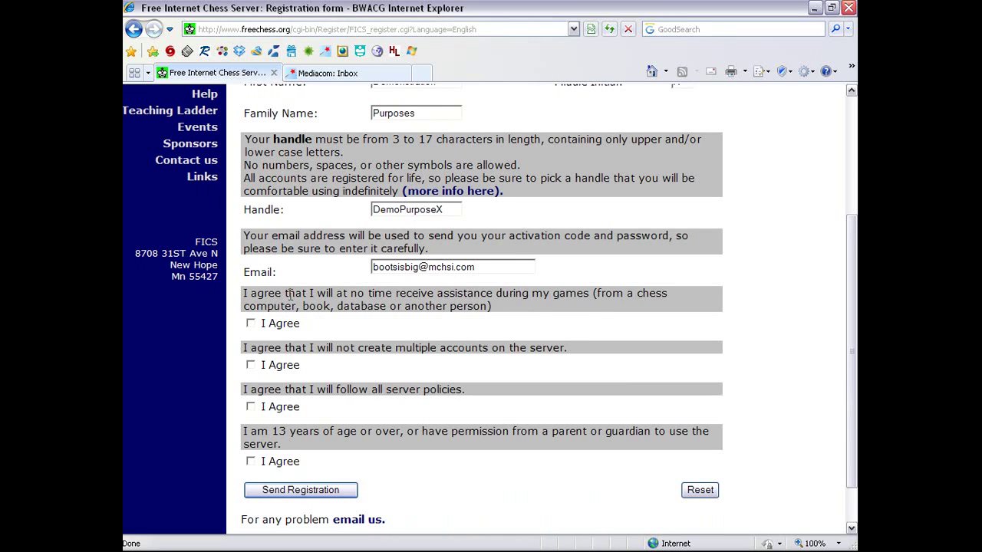
# Tick the I Agree boxes, send the registration and acknowledge the processing notice
pyautogui.click(250, 323)
pyautogui.click(251, 407)
pyautogui.click(251, 461)
pyautogui.scroll(-2, 508, 487)
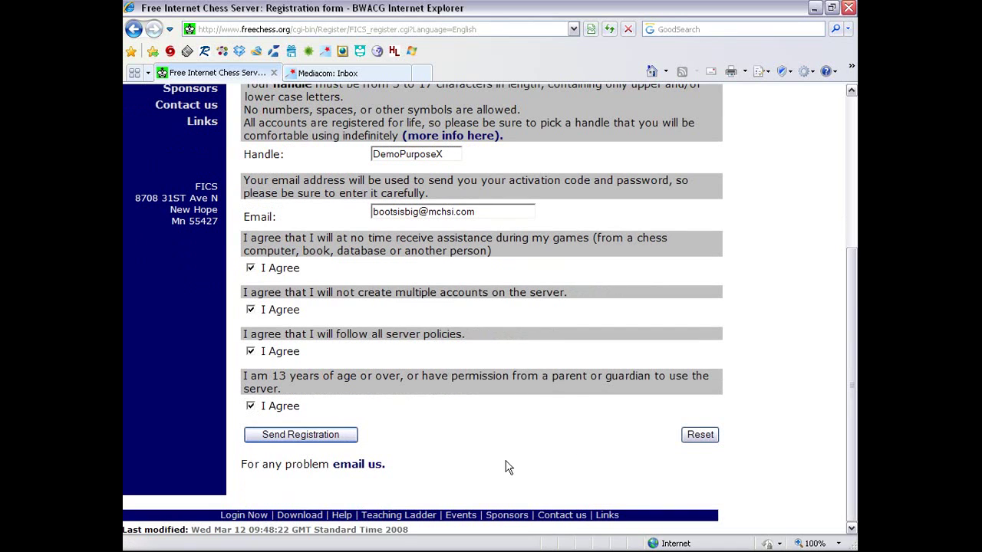
pyautogui.click(335, 436)
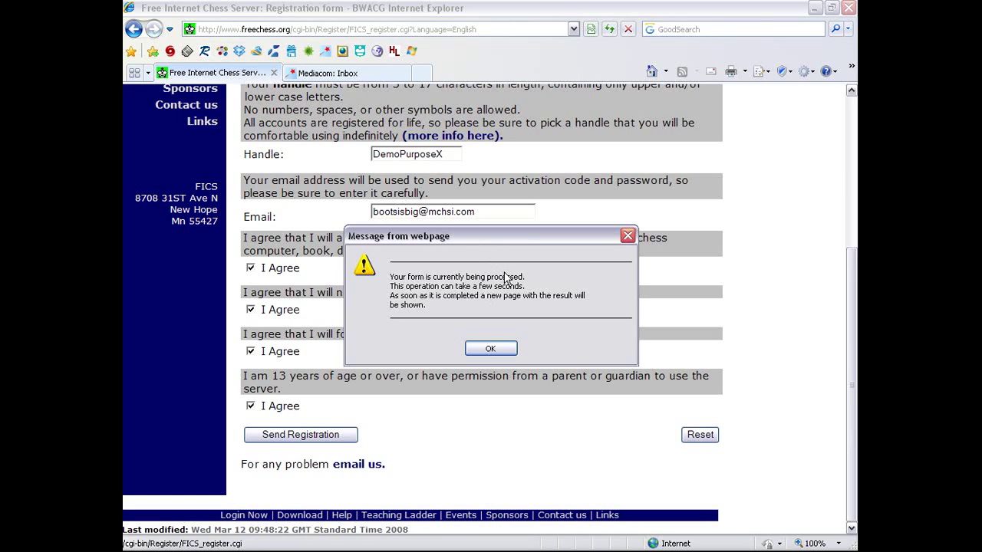
pyautogui.click(495, 350)
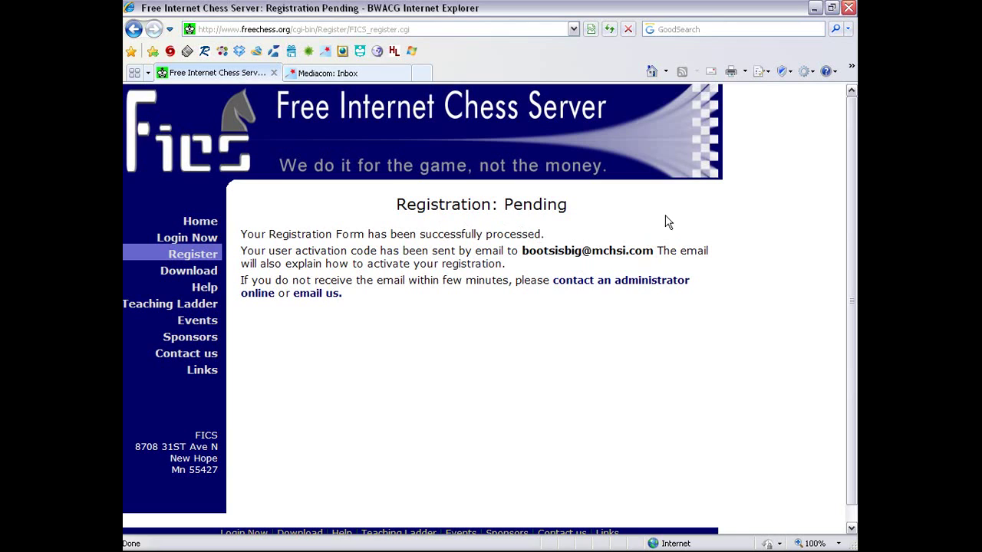
pyautogui.click(338, 73)
# Fetch new mail, copy the activation code from the FICS Registration e-mail and follow its activation link
pyautogui.click(336, 156)
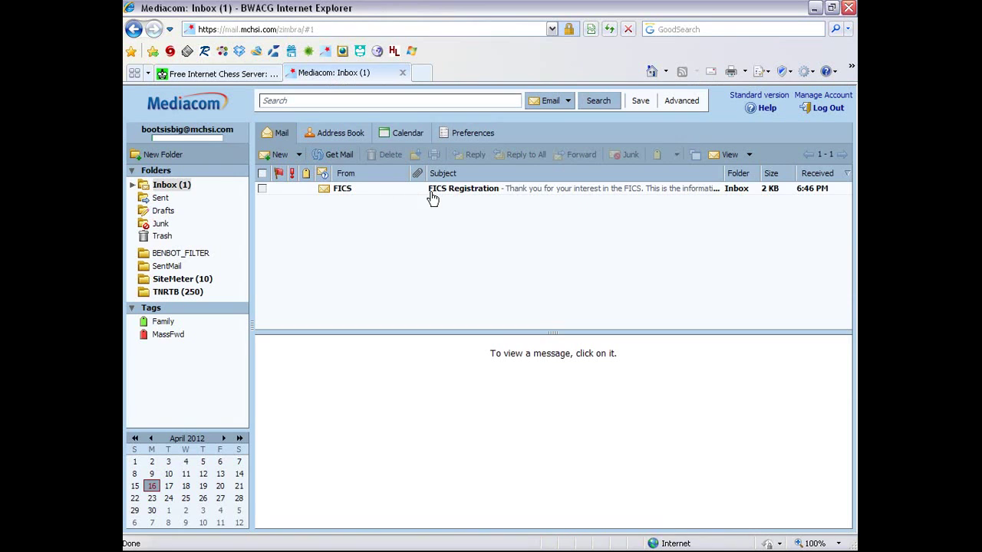
pyautogui.click(523, 192)
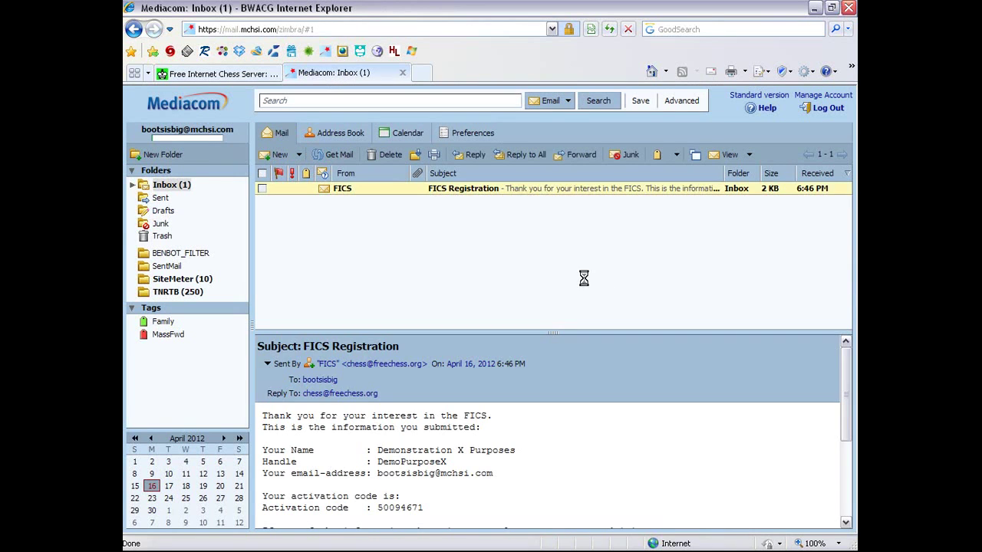
pyautogui.scroll(-3, 581, 464)
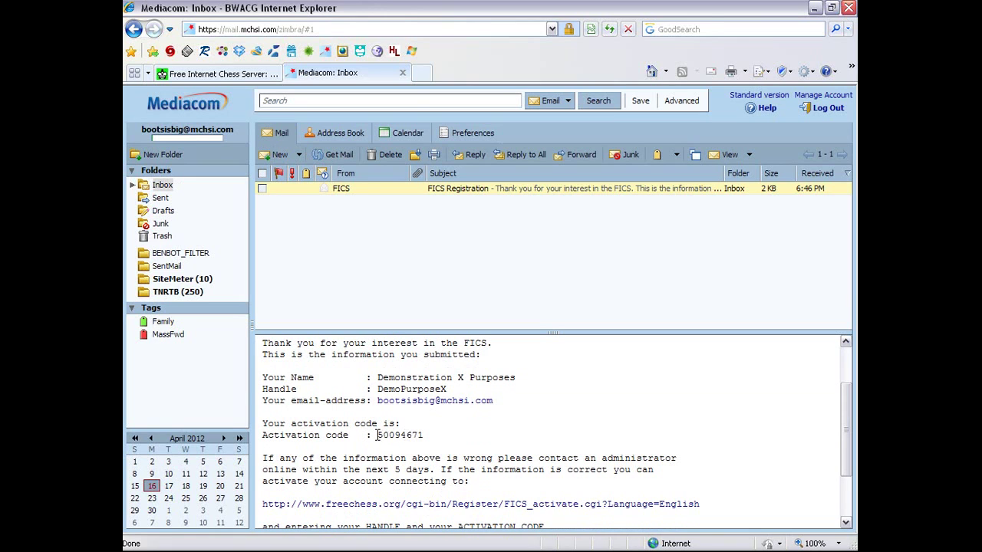
pyautogui.moveTo(377, 435); pyautogui.dragTo(431, 439)
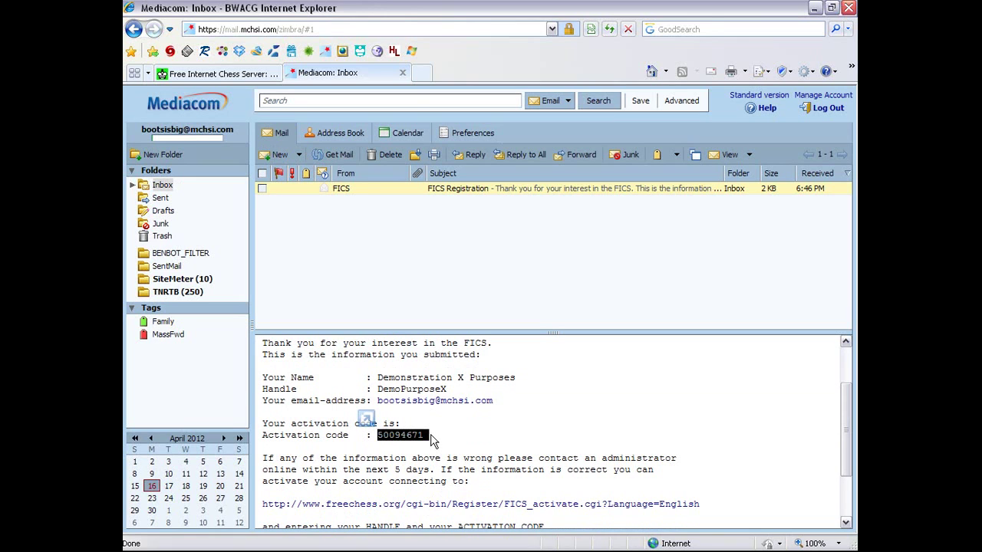
pyautogui.click(500, 437)
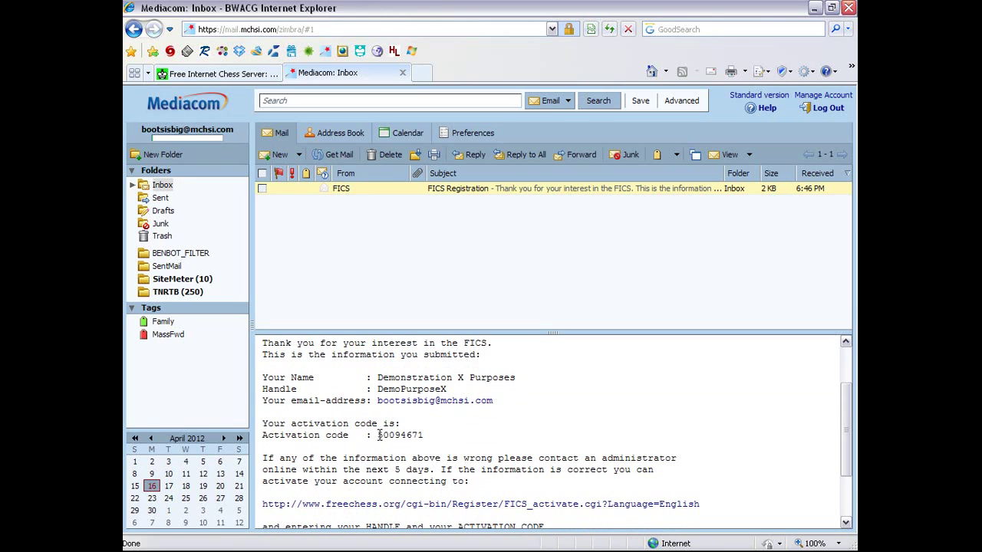
pyautogui.moveTo(378, 435); pyautogui.dragTo(421, 440)
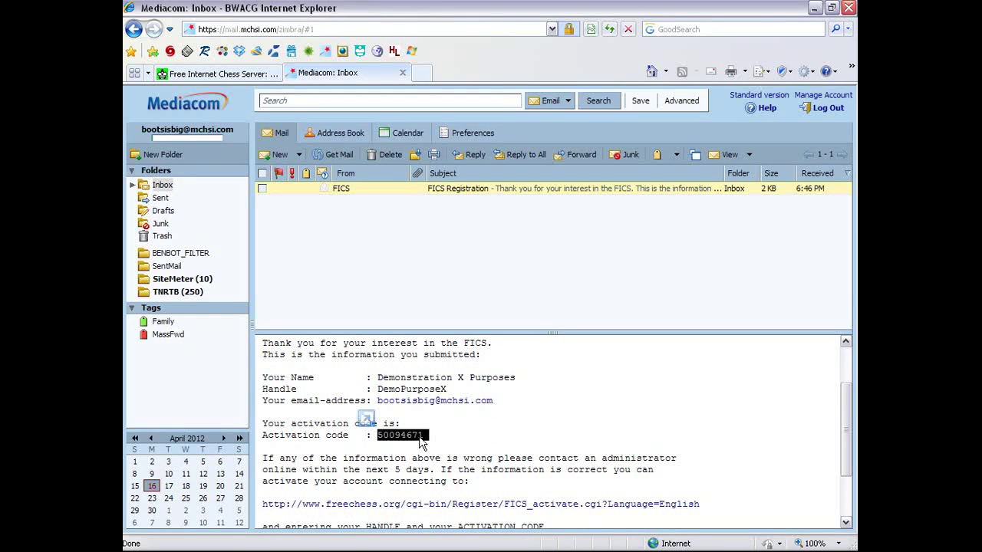
pyautogui.click(420, 441)
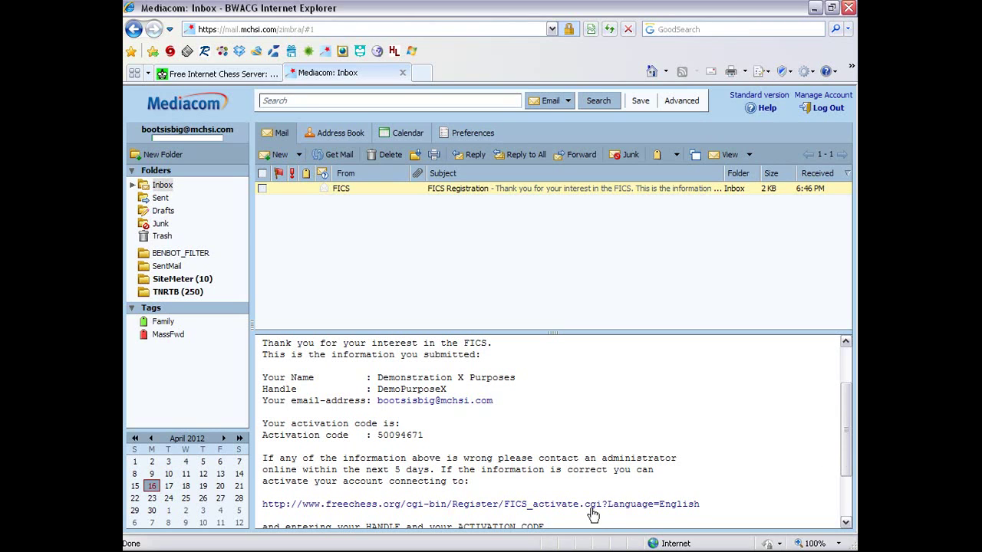
pyautogui.click(414, 505)
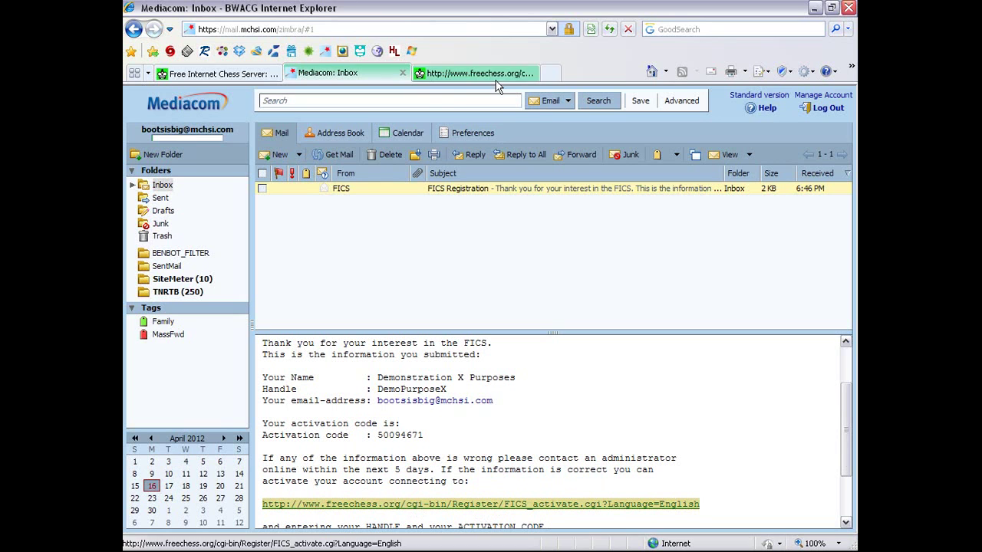
# On the activation page, enter the handle and paste the activation code
pyautogui.click(465, 76)
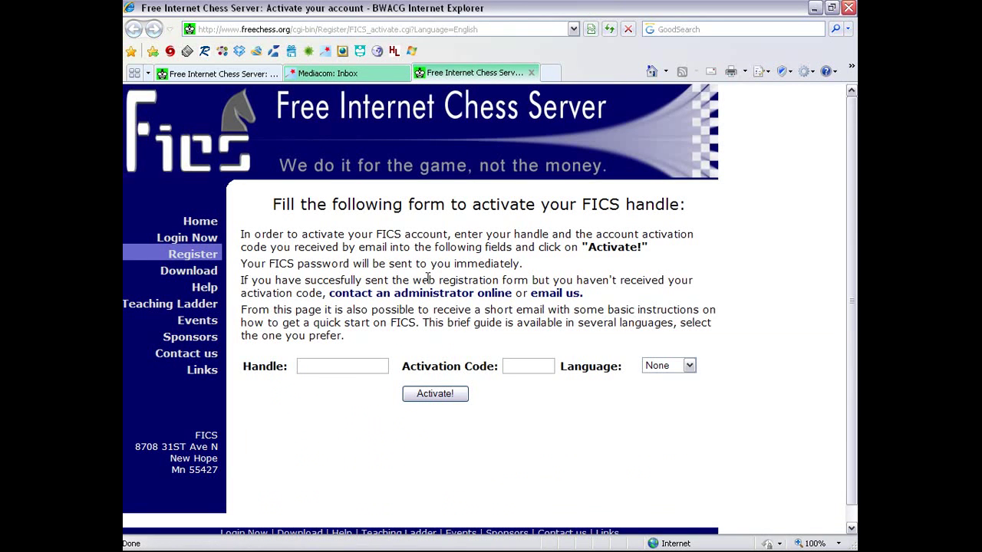
pyautogui.click(353, 369)
pyautogui.write('Demo')
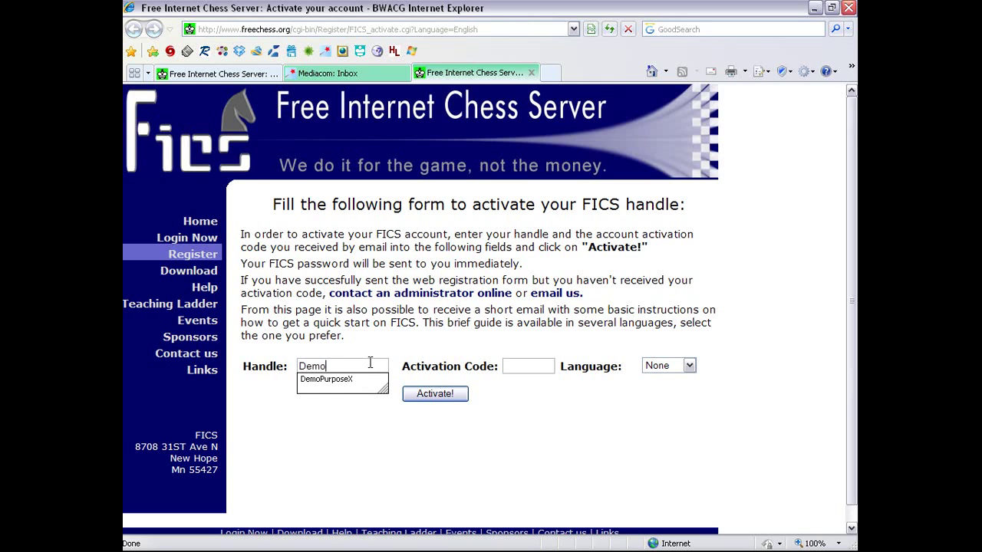
pyautogui.press('Down')
pyautogui.press('Tab')
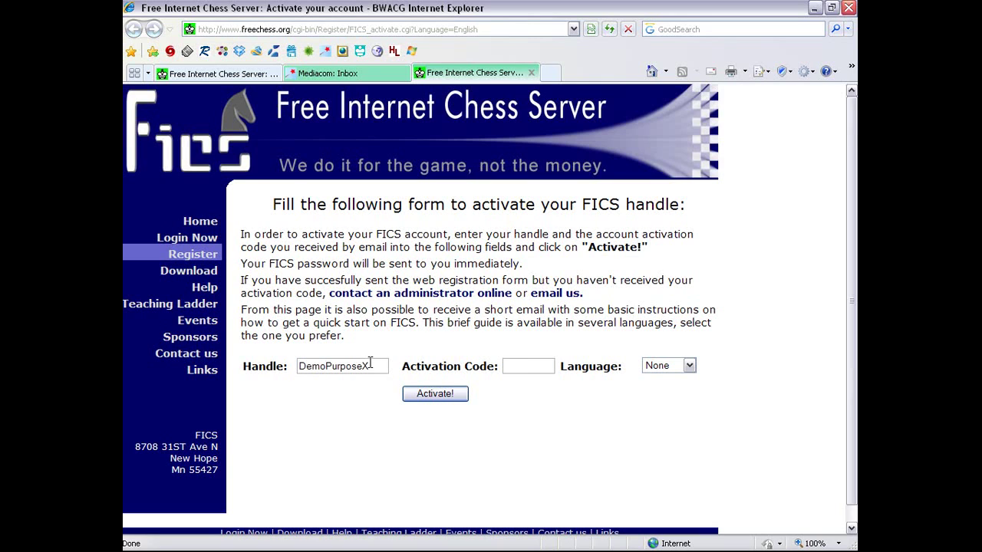
pyautogui.hotkey('ctrl', 'v')
# Choose english as the guide language, activate the handle, and decline saving the password
pyautogui.click(672, 368)
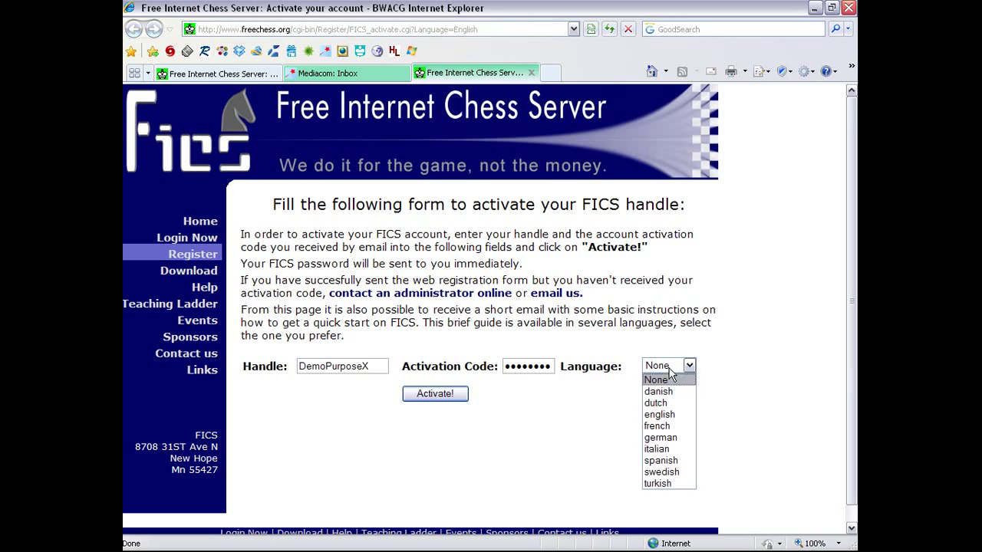
pyautogui.click(677, 415)
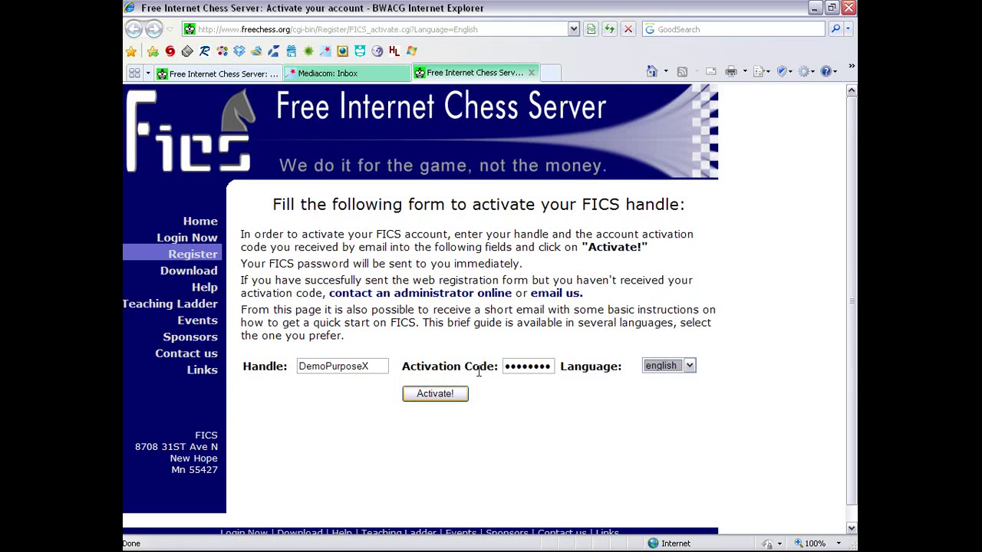
pyautogui.click(457, 395)
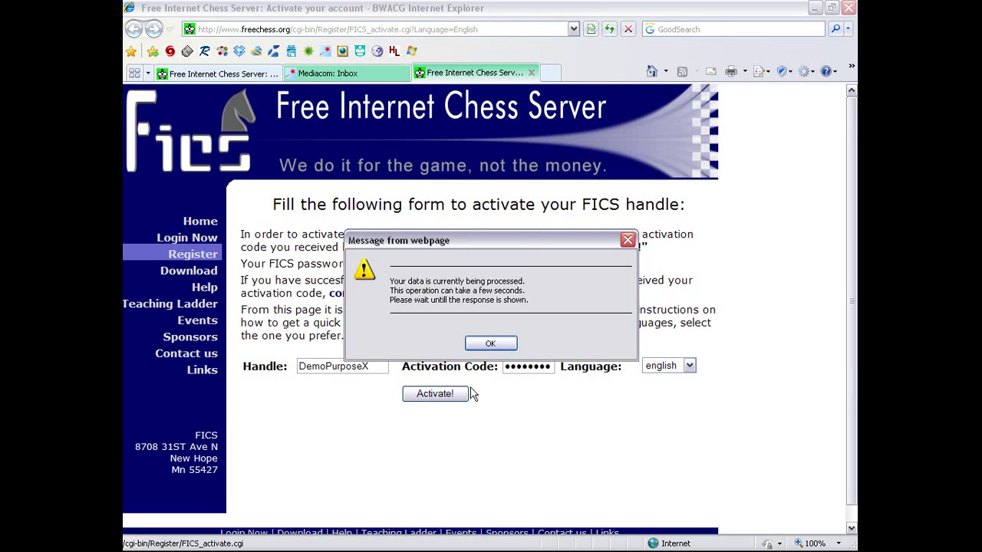
pyautogui.click(507, 344)
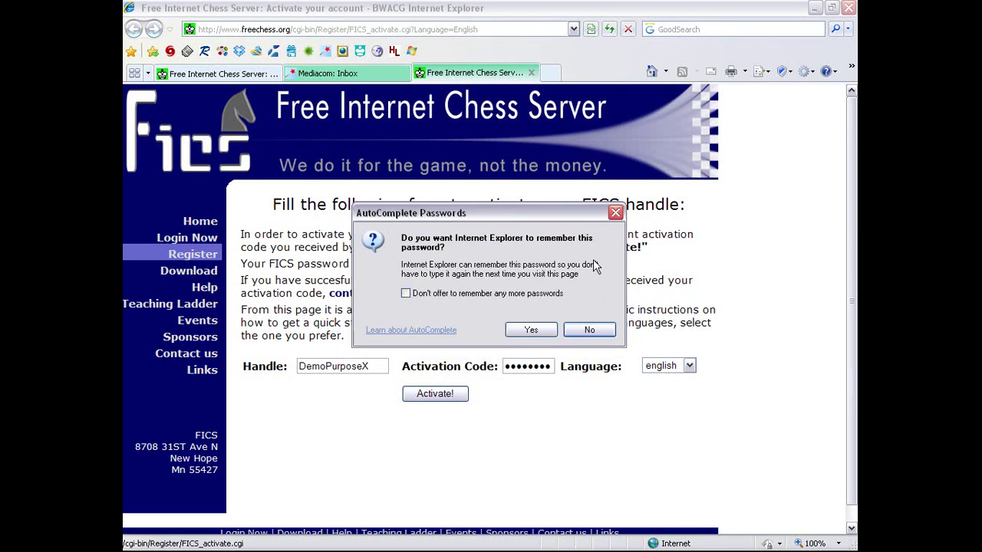
pyautogui.click(589, 330)
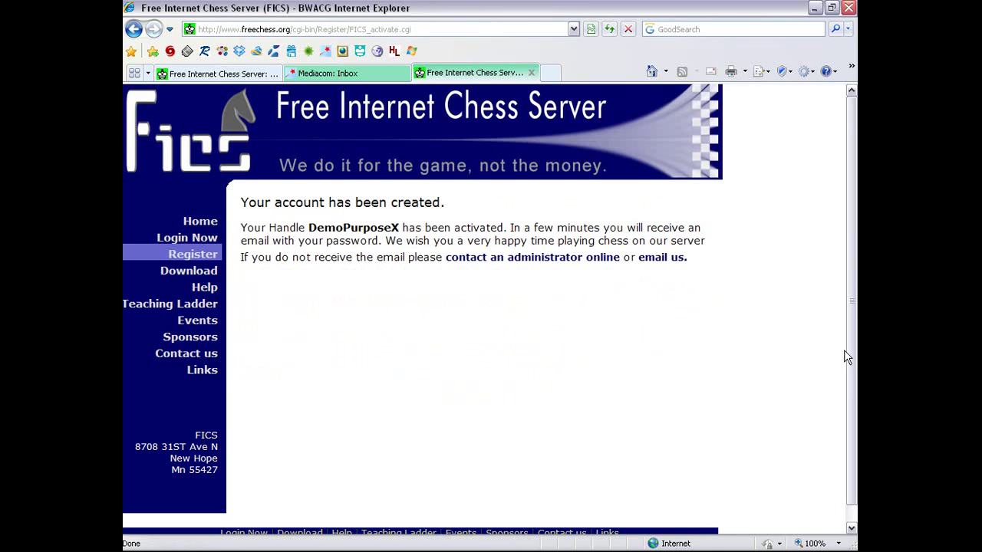
pyautogui.scroll(-1, 844, 368)
pyautogui.scroll(1, 834, 383)
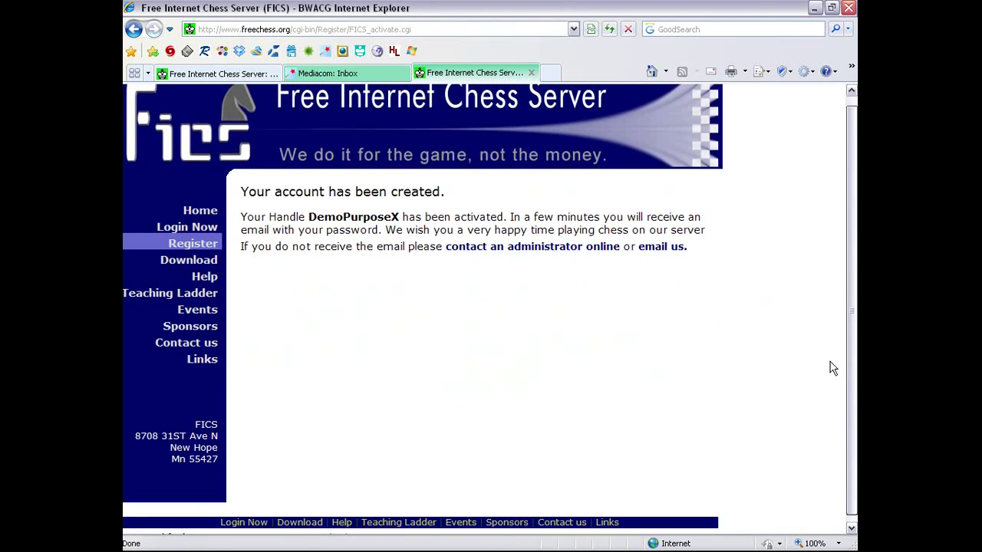
pyautogui.scroll(1, 833, 368)
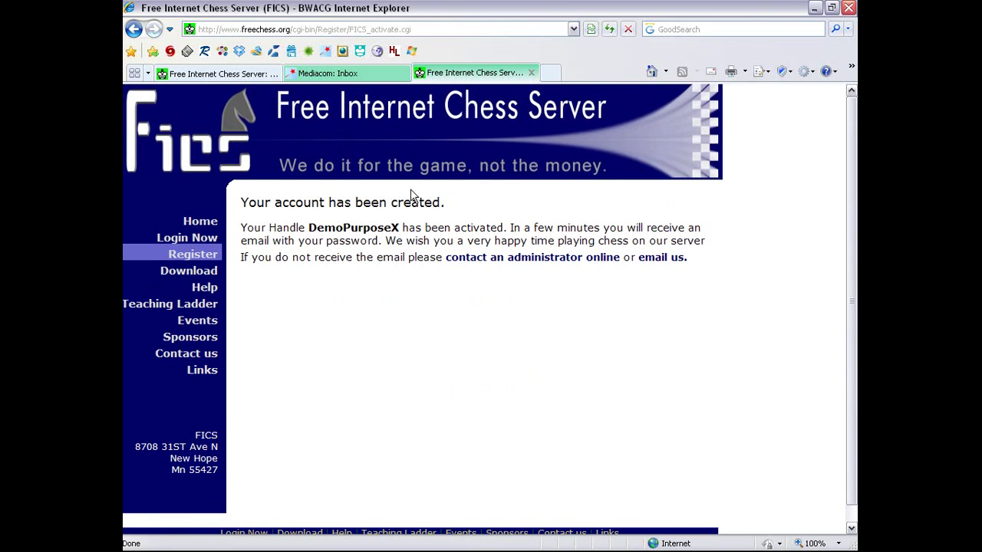
# Fetch new mail in Mediacom Webmail and read the FICS Quick Start Guide e-mail
pyautogui.click(354, 75)
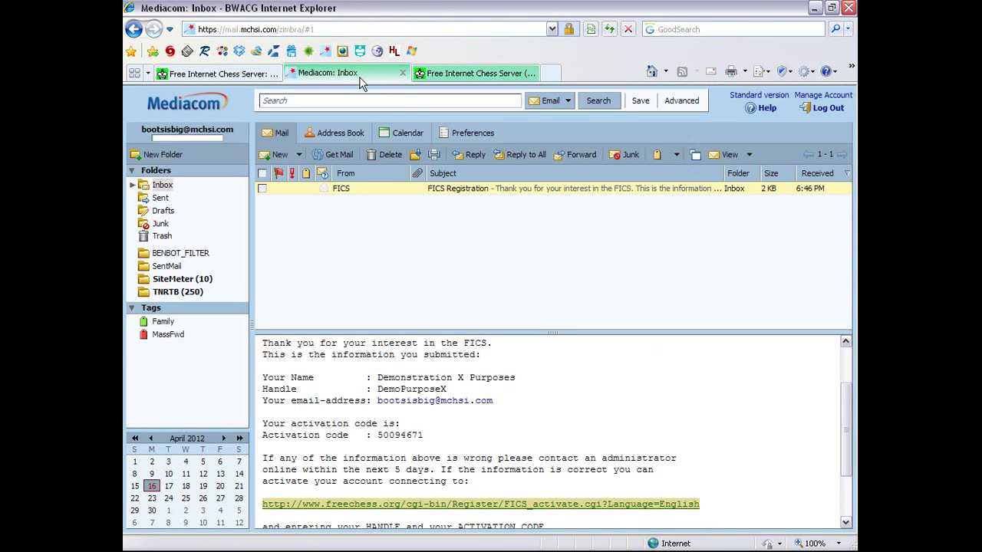
pyautogui.click(339, 154)
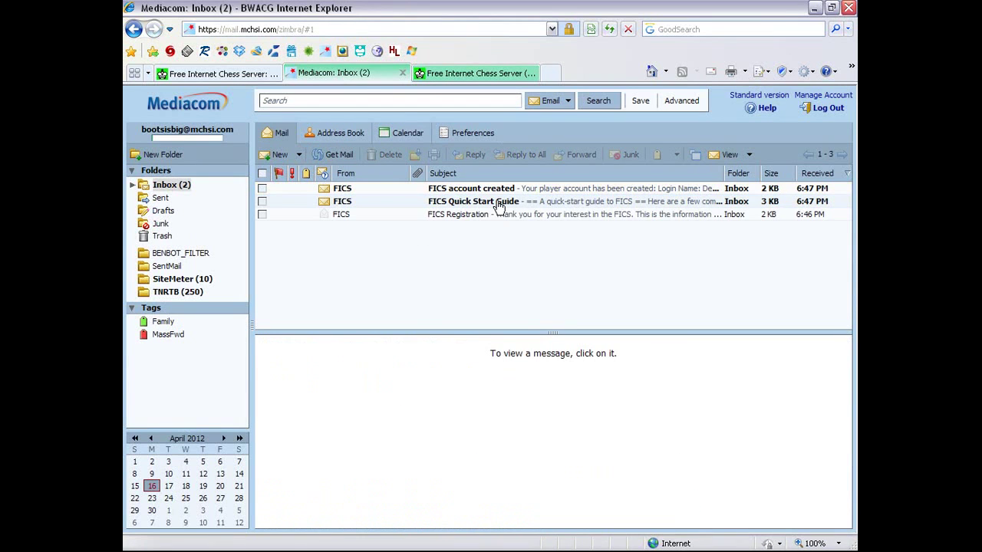
pyautogui.click(501, 202)
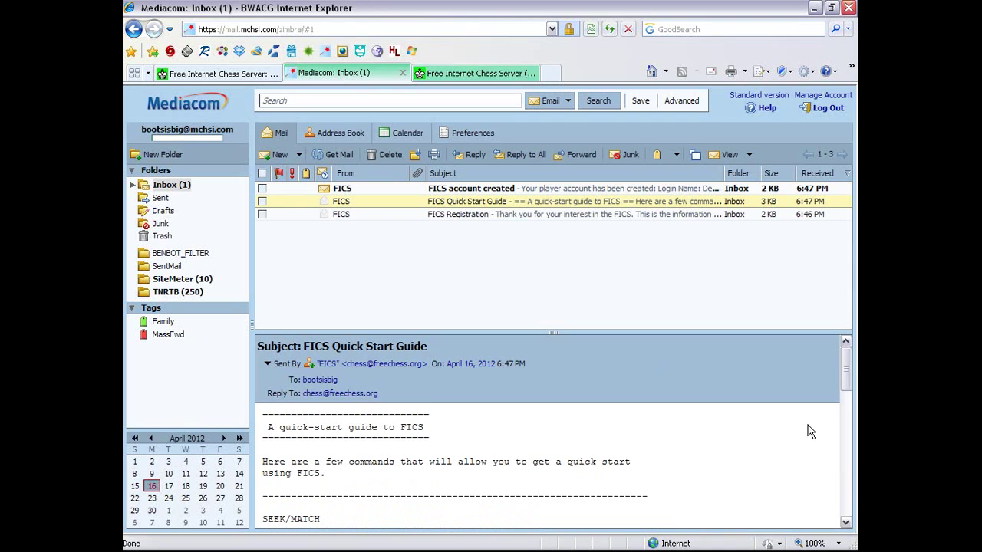
pyautogui.moveTo(847, 385); pyautogui.dragTo(824, 319)
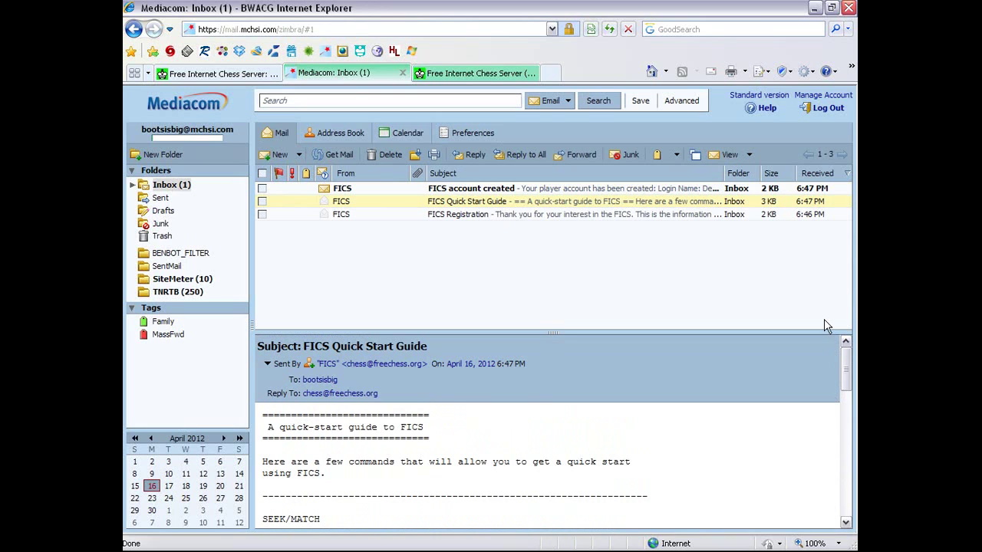
# Read the initial password in the FICS account created e-mail, then return to the FICS page
pyautogui.click(374, 189)
pyautogui.scroll(-1, 644, 443)
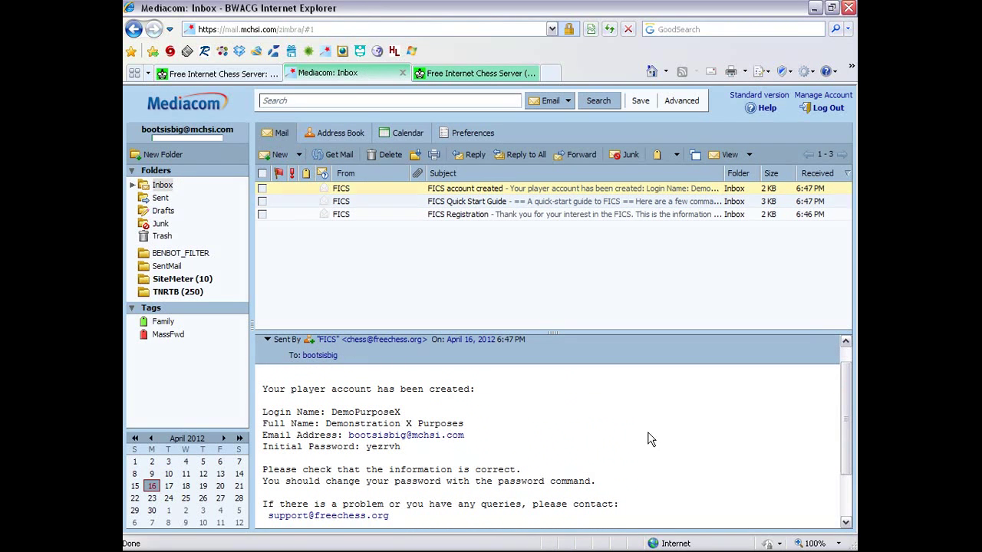
pyautogui.scroll(-2, 709, 395)
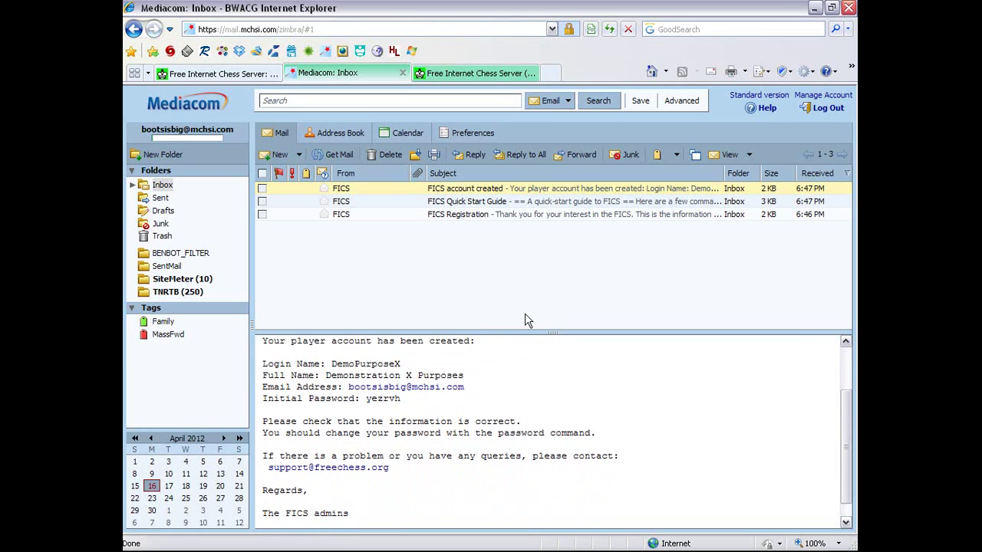
pyautogui.moveTo(365, 398); pyautogui.dragTo(408, 398)
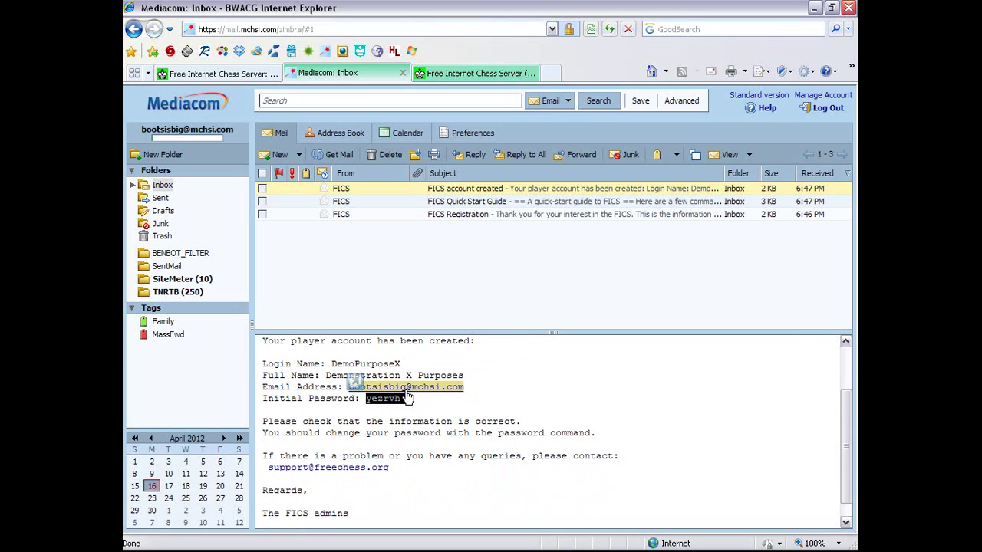
pyautogui.click(547, 391)
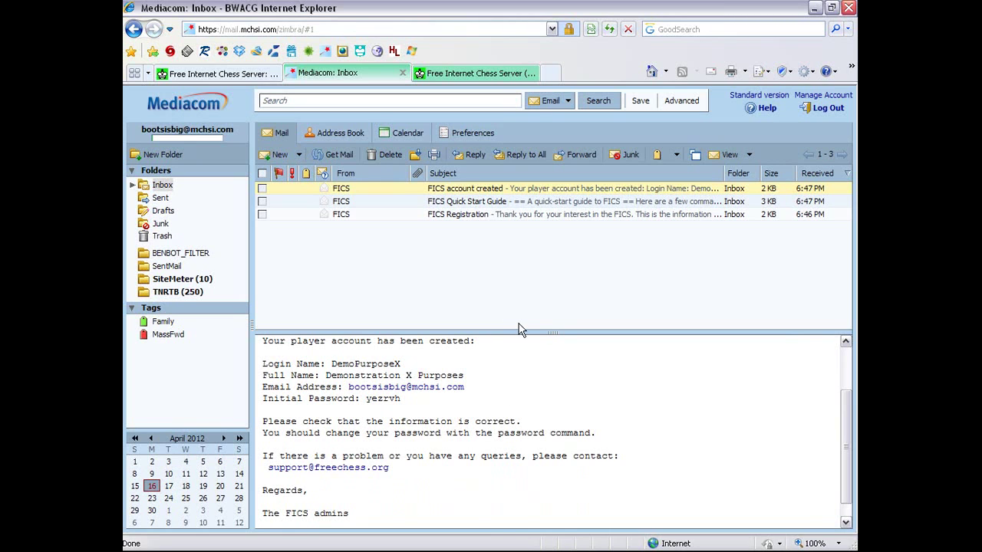
pyautogui.click(443, 77)
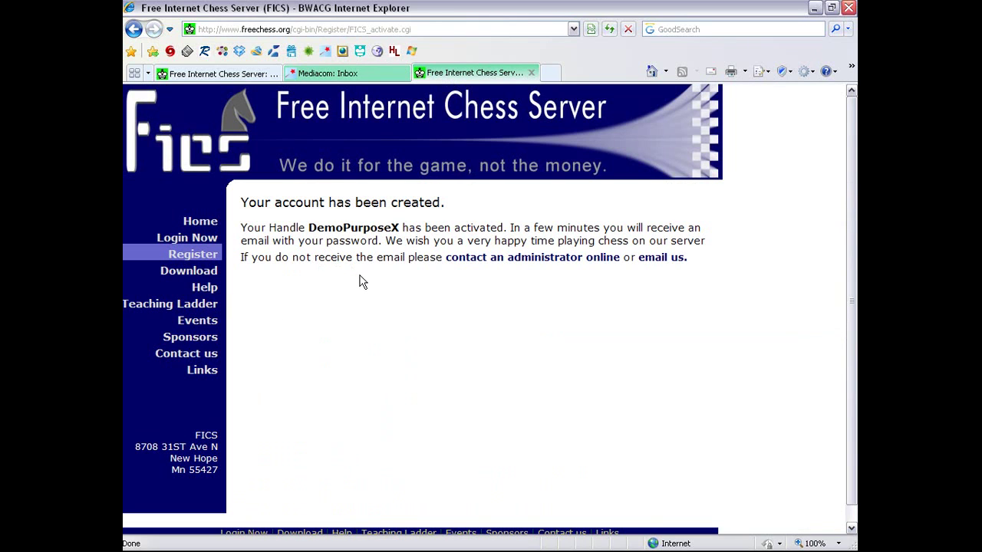
# Follow Login Now to reach the Jin Applet page, which says Java is required
pyautogui.scroll(-1, 399, 321)
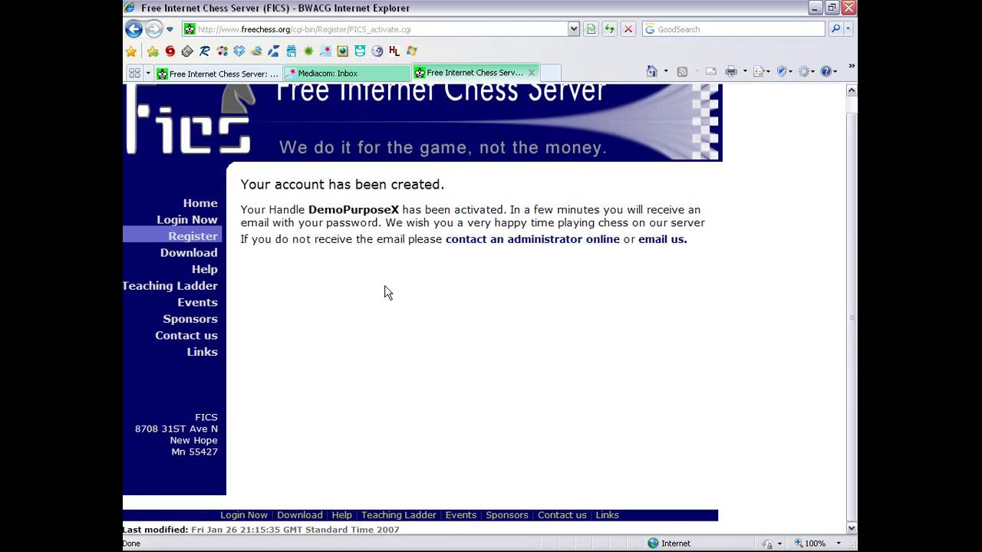
pyautogui.click(198, 221)
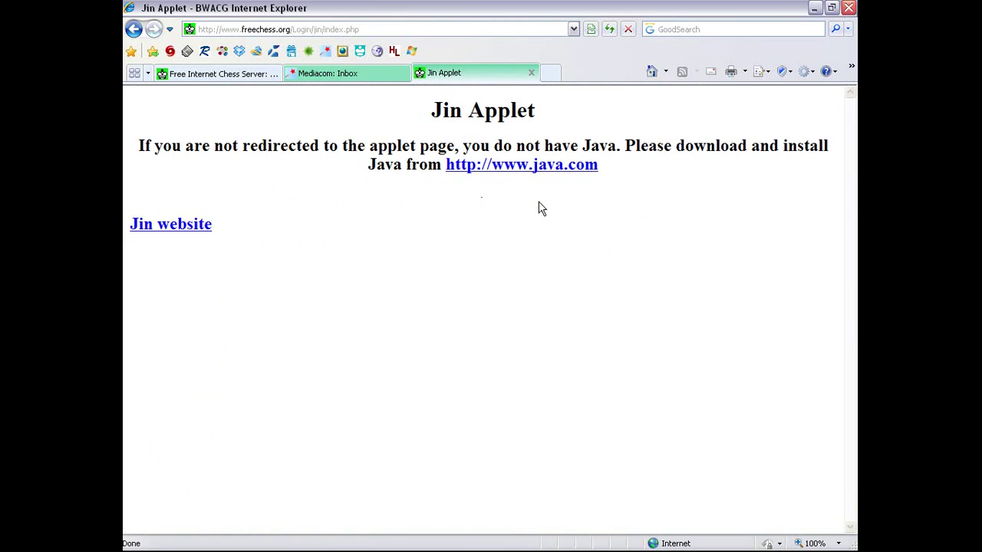
pyautogui.click(390, 30)
pyautogui.write('www.')
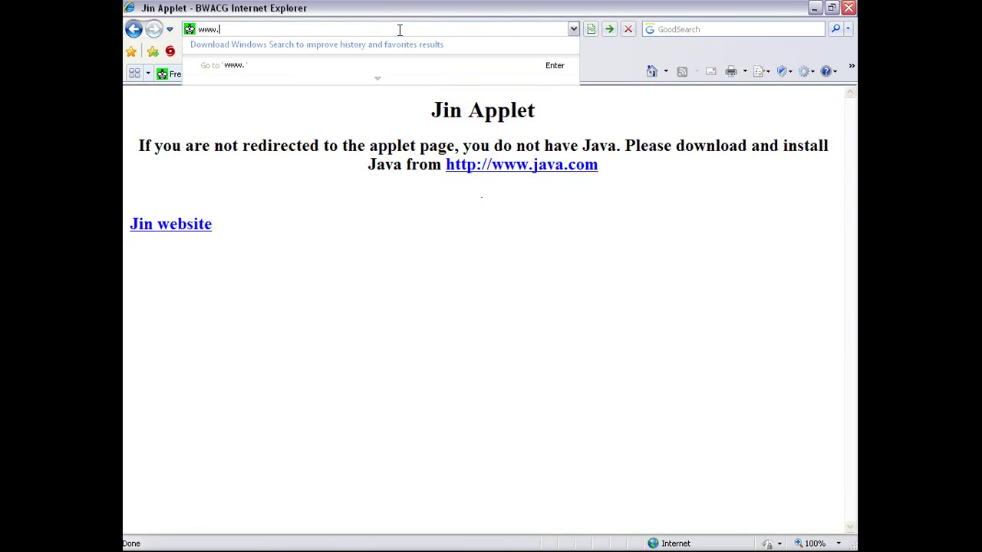
pyautogui.write('babas')
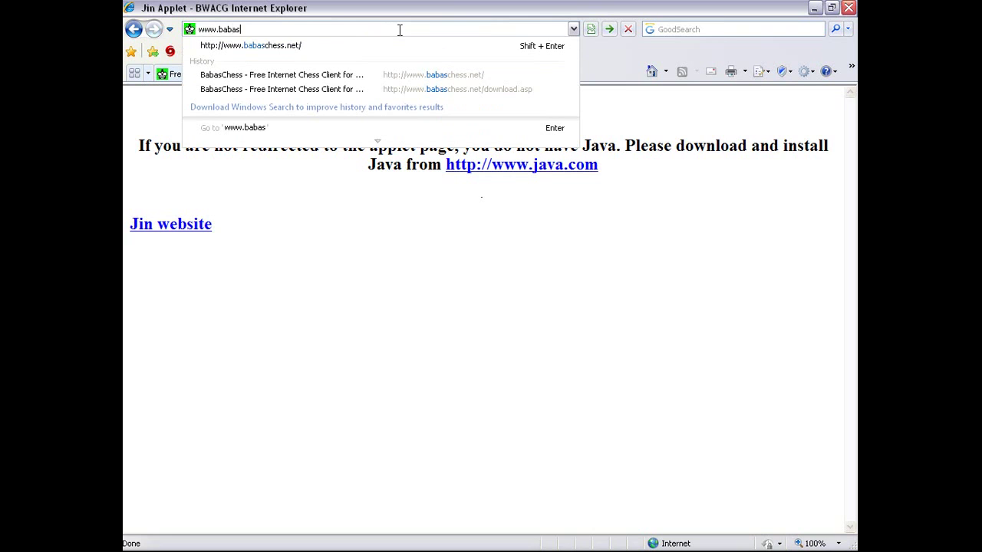
pyautogui.press('Down')
pyautogui.press('Return')
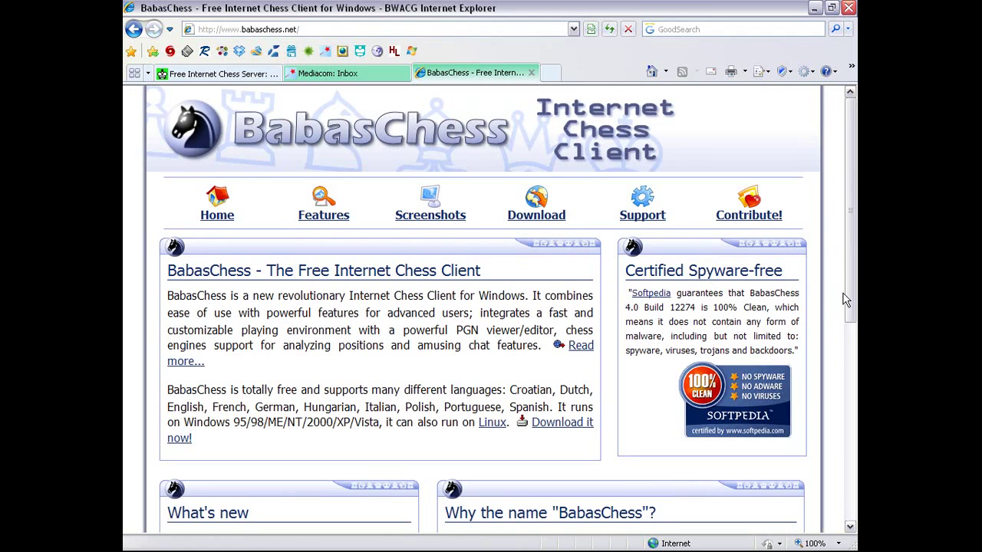
pyautogui.moveTo(848, 296); pyautogui.dragTo(854, 320)
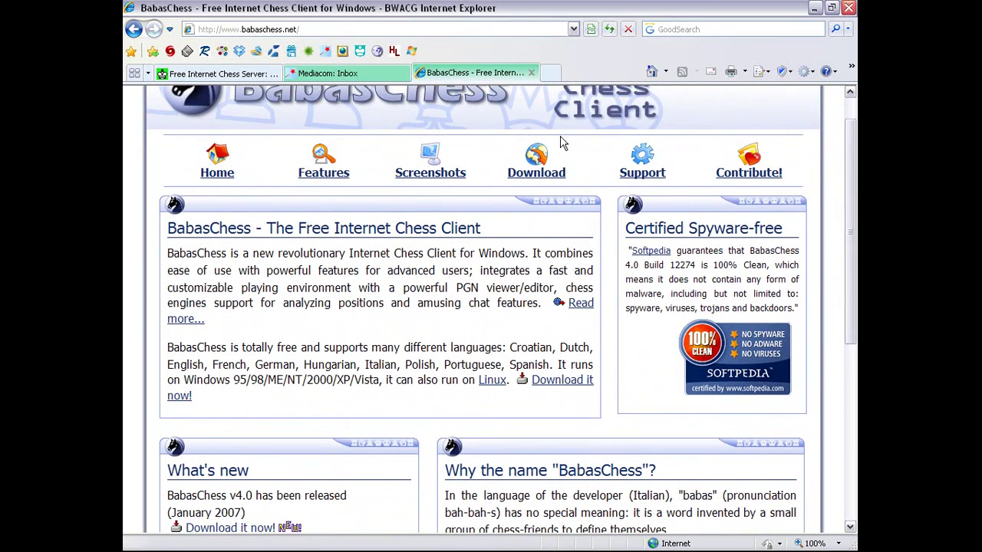
pyautogui.click(537, 175)
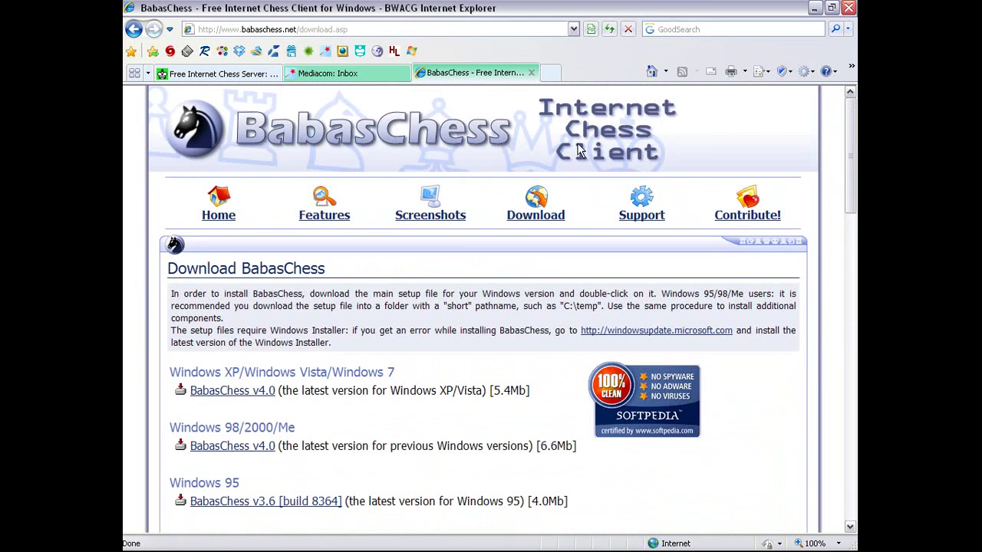
pyautogui.scroll(-1, 409, 273)
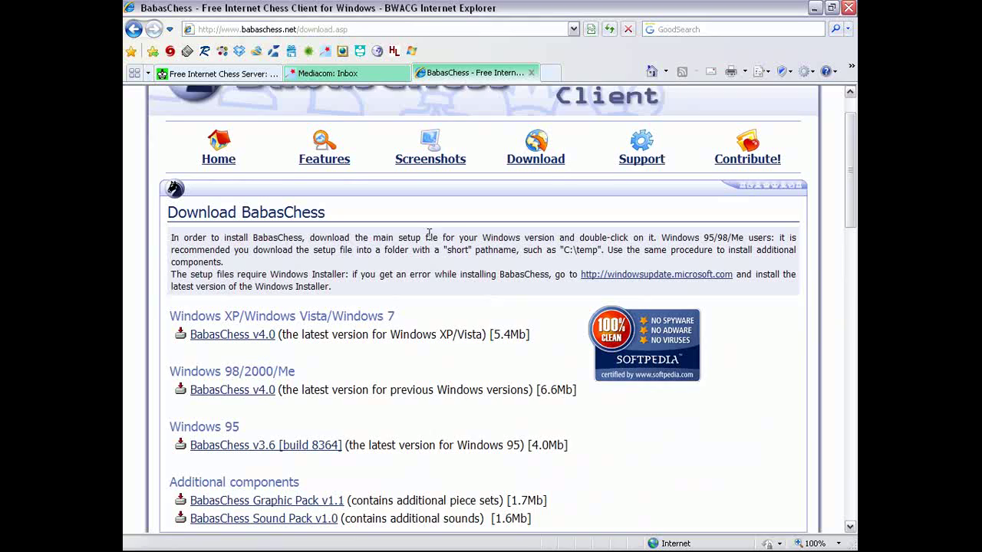
pyautogui.scroll(-1, 432, 234)
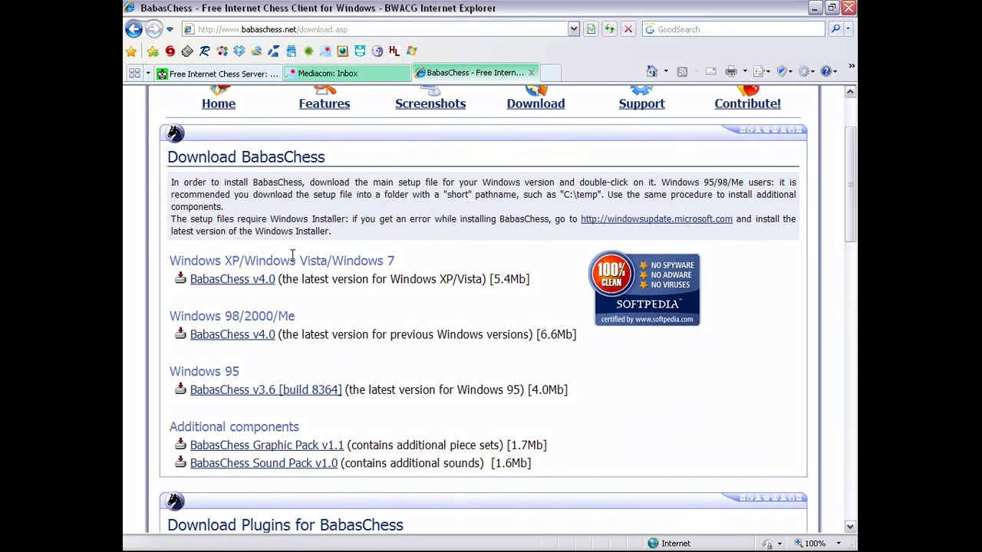
# Download and run SetupBabasChess_4_0_XP.exe, the BabasChess v4.0 setup for Windows XP/Vista/7
pyautogui.click(261, 281)
pyautogui.click(256, 280)
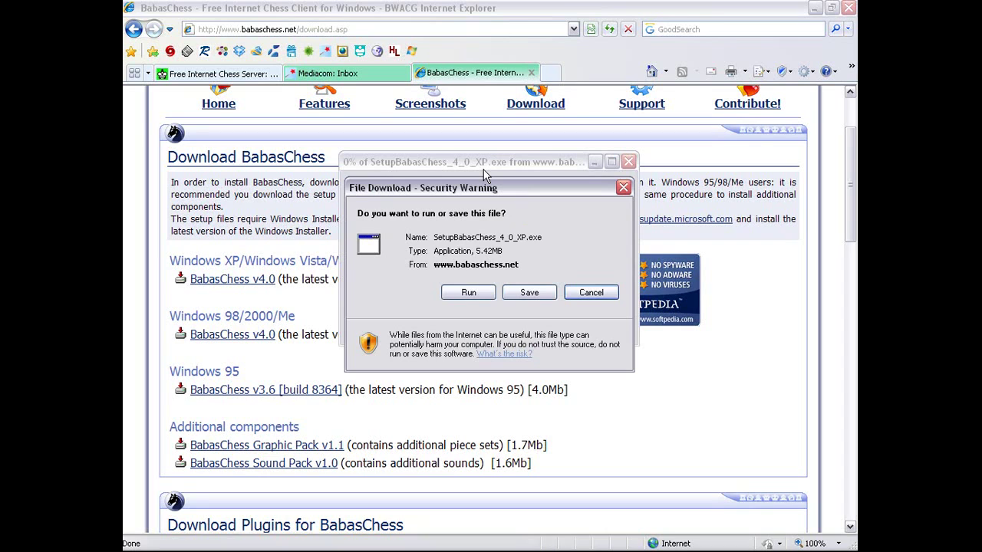
pyautogui.click(484, 293)
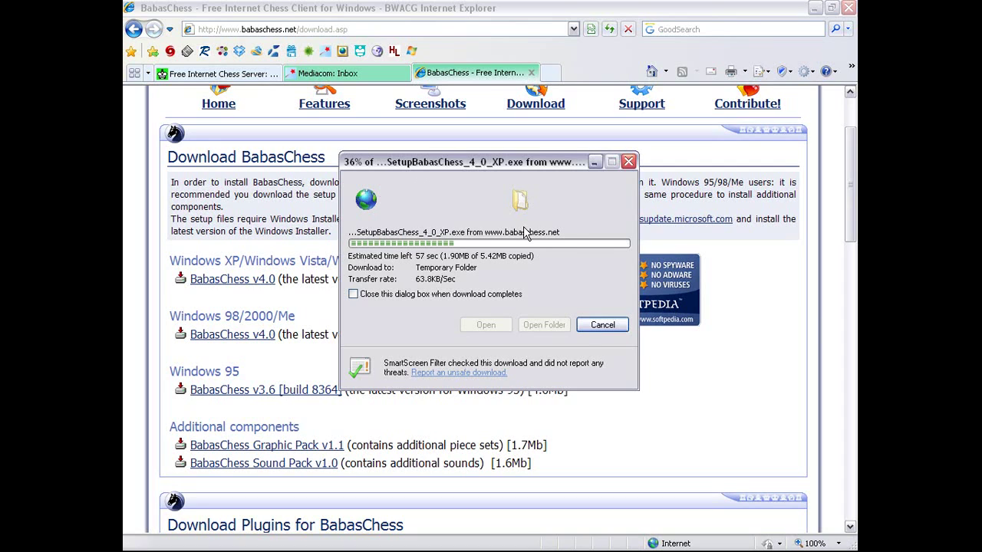
# Close the old FICS registration tab and open the BabasChess Screenshots page while the setup downloads
pyautogui.click(516, 14)
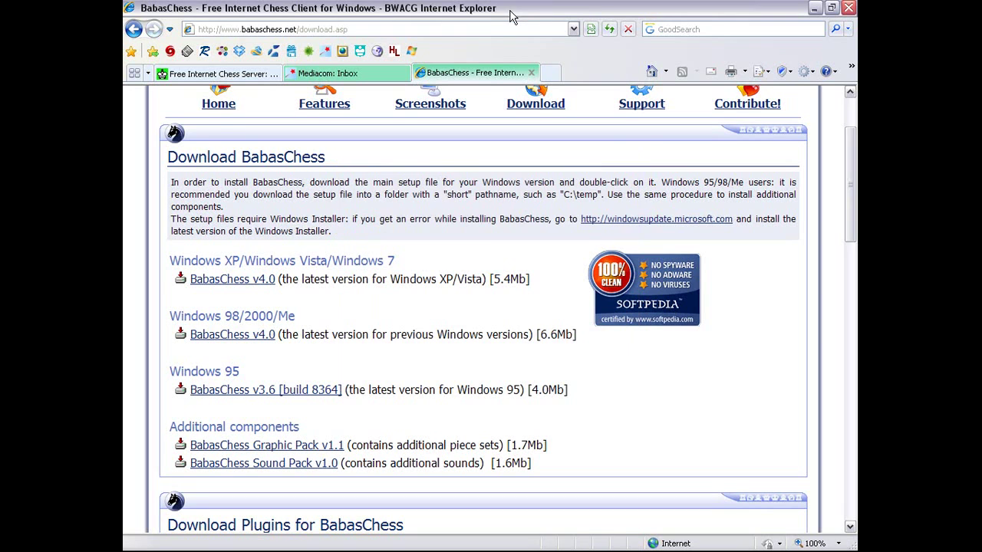
pyautogui.click(242, 77)
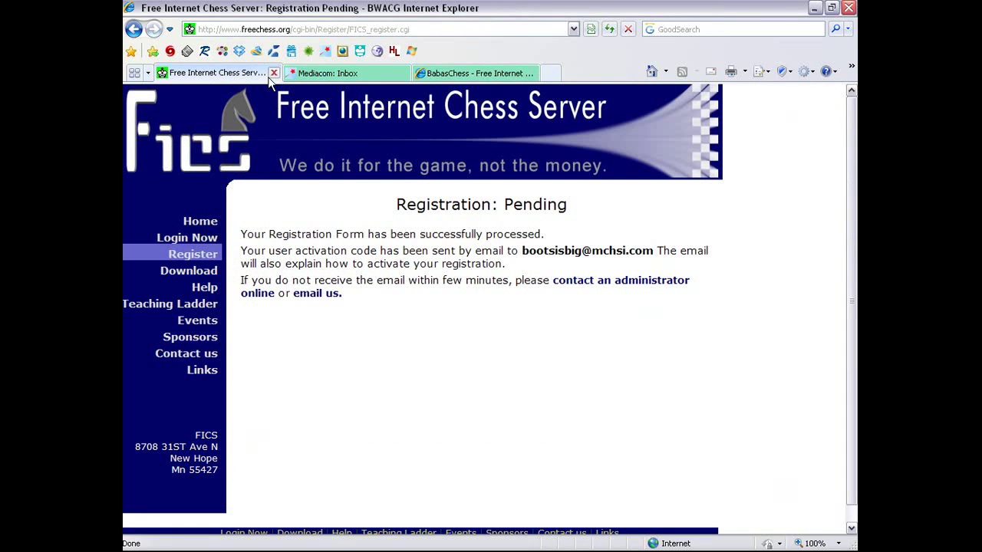
pyautogui.click(274, 73)
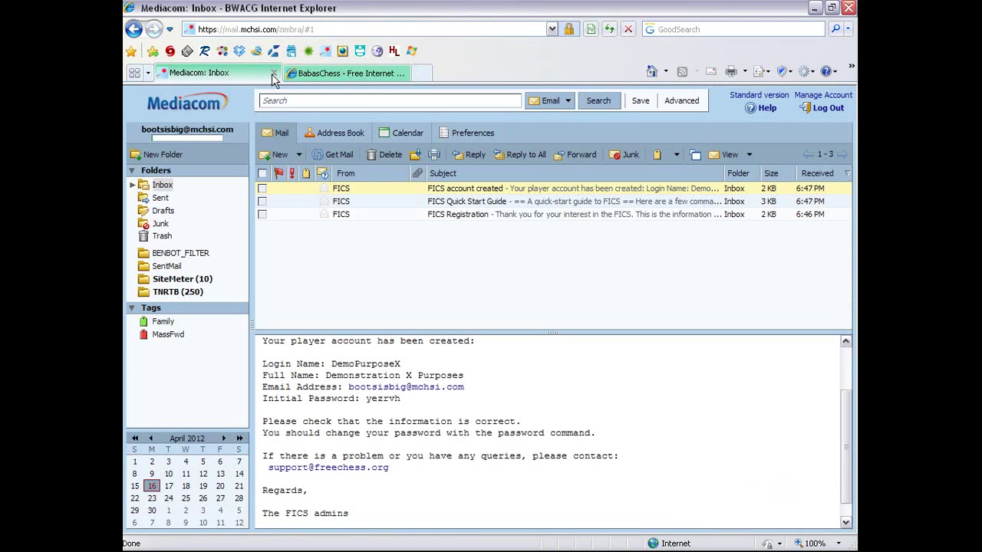
pyautogui.click(374, 73)
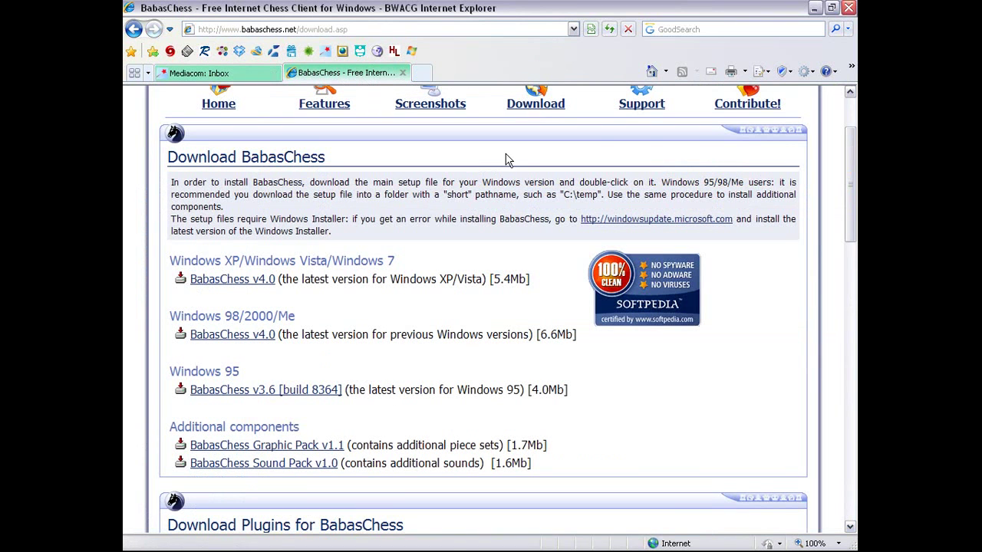
pyautogui.scroll(2, 514, 156)
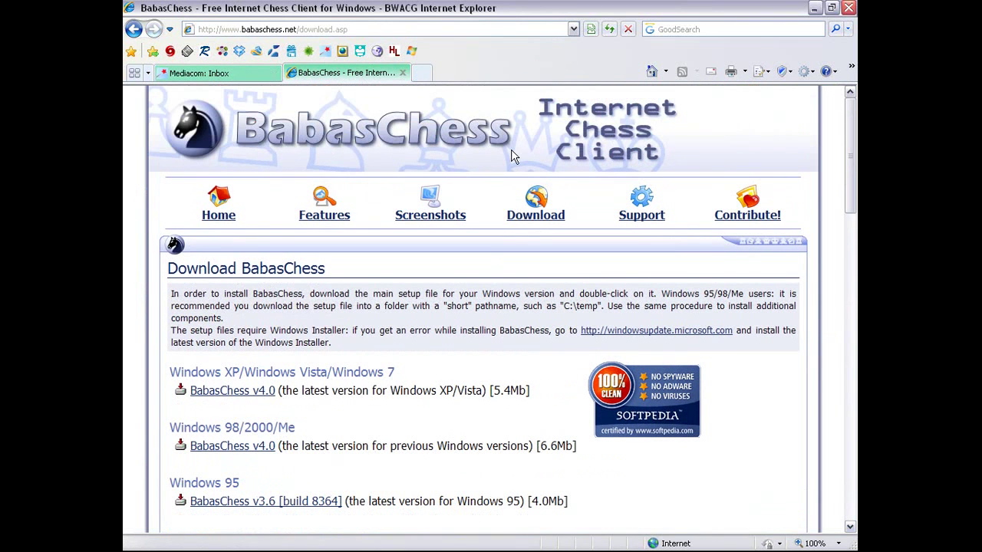
pyautogui.click(440, 221)
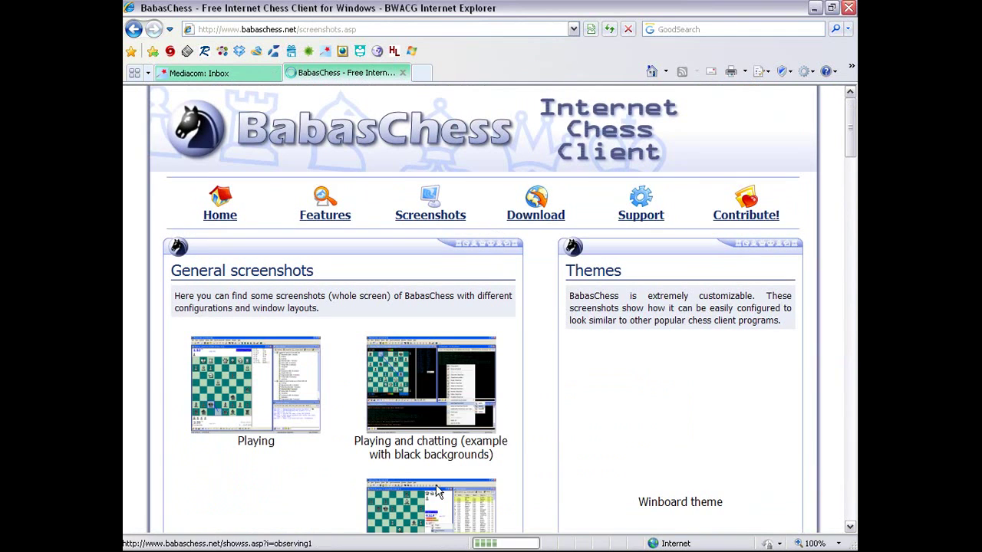
pyautogui.click(380, 541)
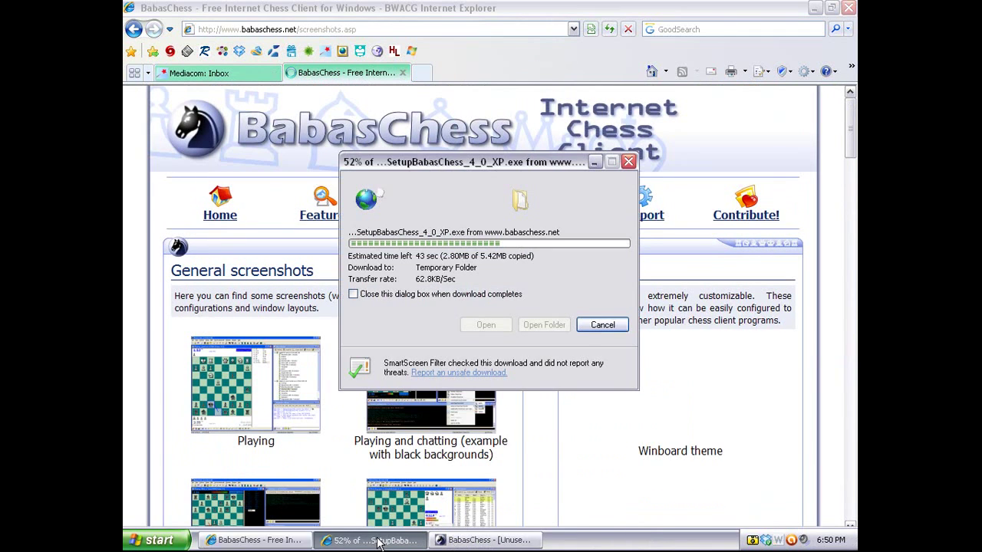
pyautogui.click(488, 23)
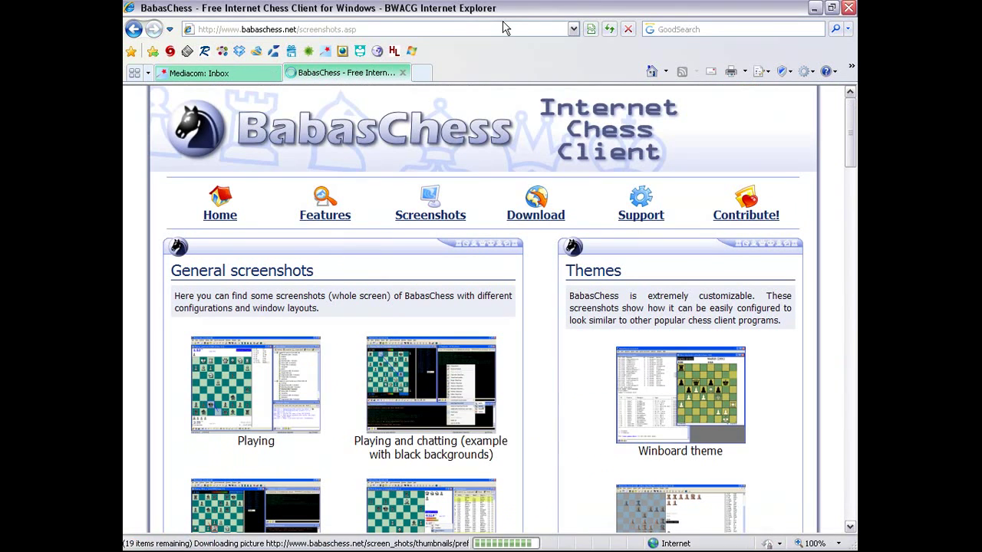
# View the 'Observing many games' screenshot maximized, then close it and return to the gallery
pyautogui.scroll(-4, 504, 287)
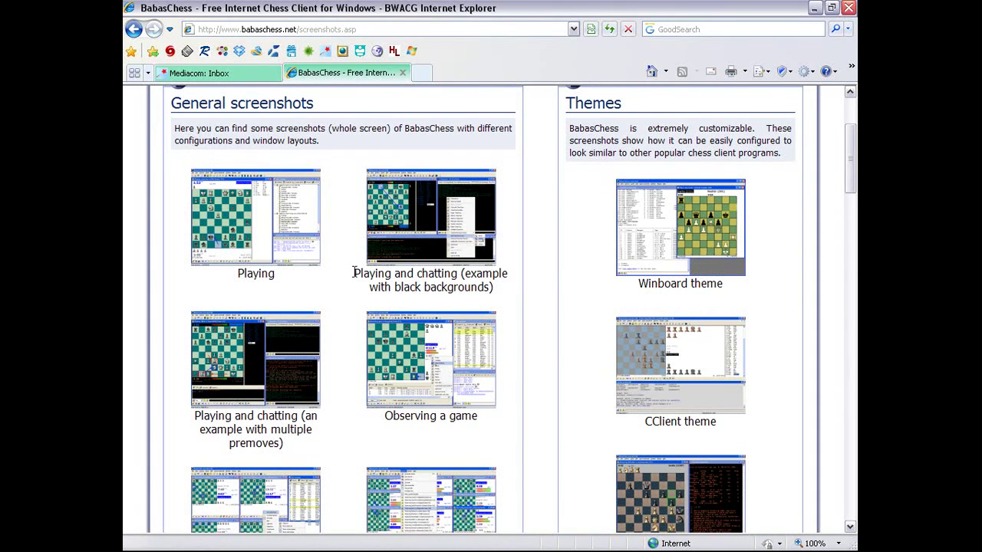
pyautogui.scroll(-3, 356, 281)
pyautogui.scroll(-1, 356, 279)
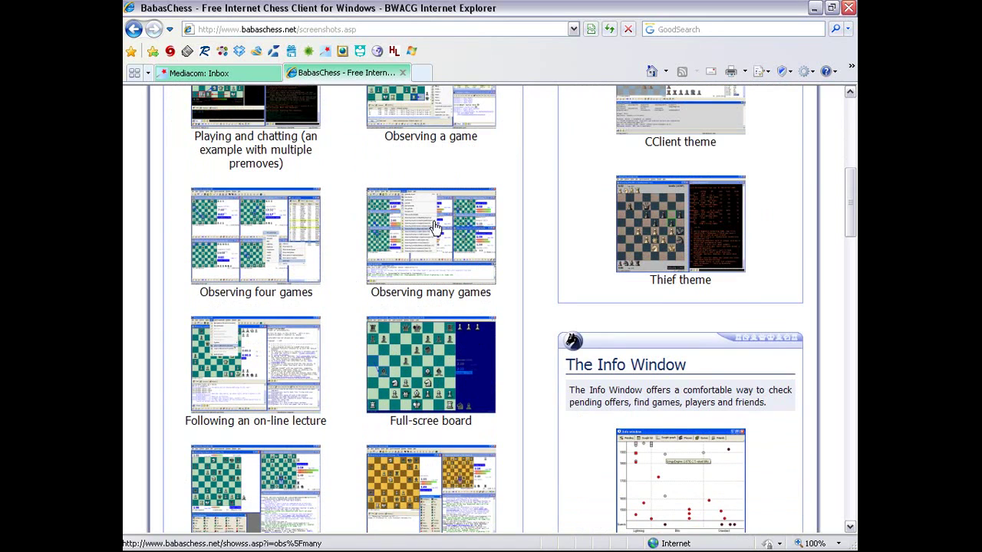
pyautogui.click(464, 198)
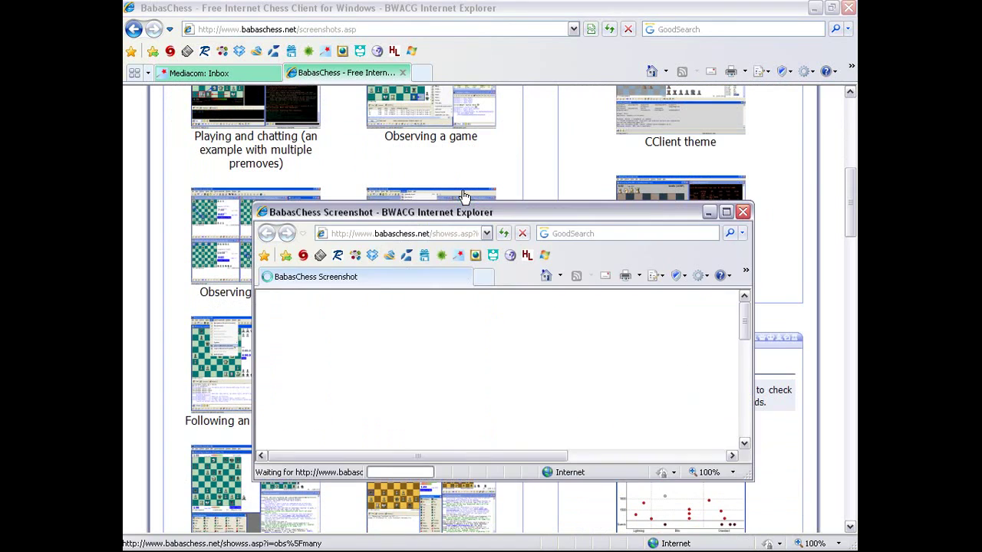
pyautogui.click(726, 212)
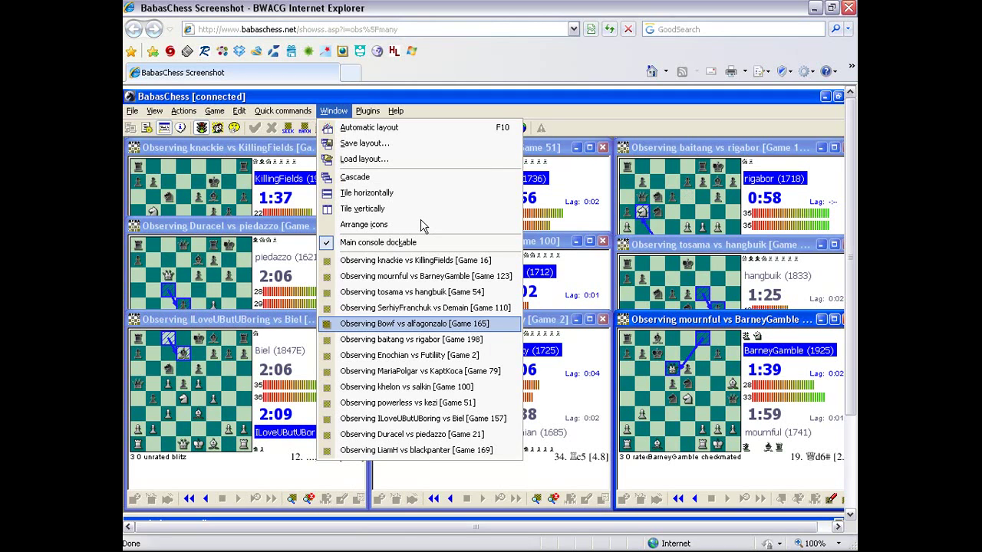
pyautogui.click(848, 8)
pyautogui.scroll(2, 527, 294)
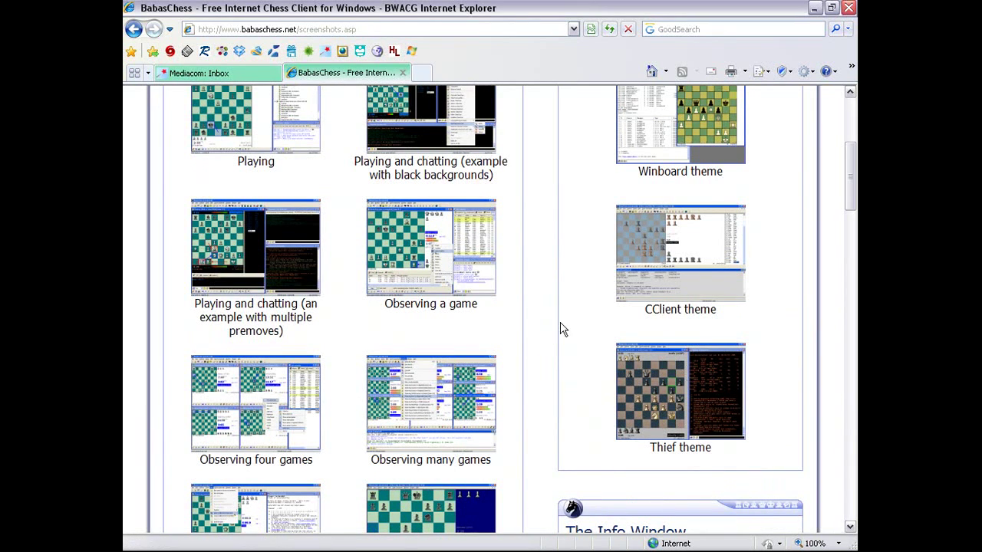
pyautogui.scroll(3, 560, 330)
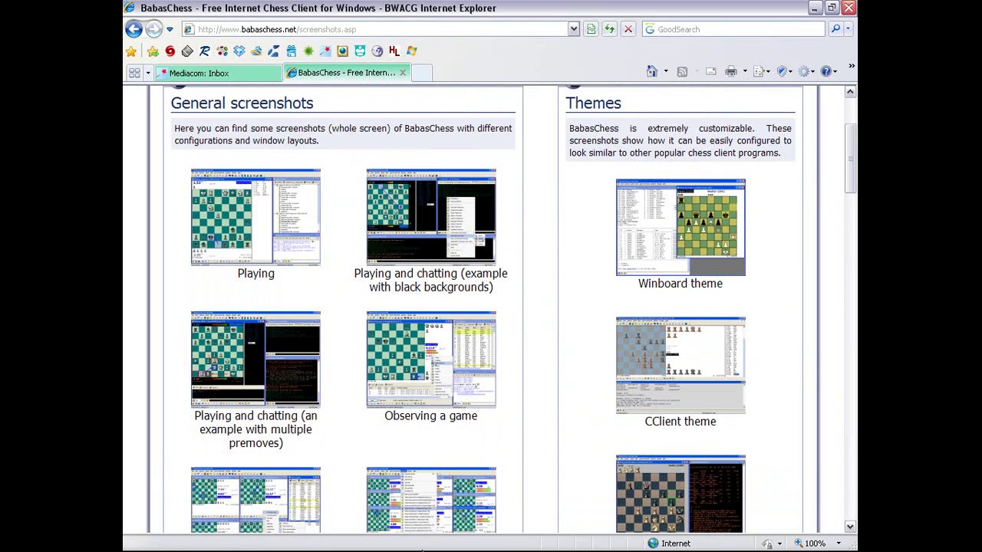
# Let SetupBabasChess_4_0_XP.exe run and close the leftover BabasChess window from the taskbar
pyautogui.moveTo(422, 541)
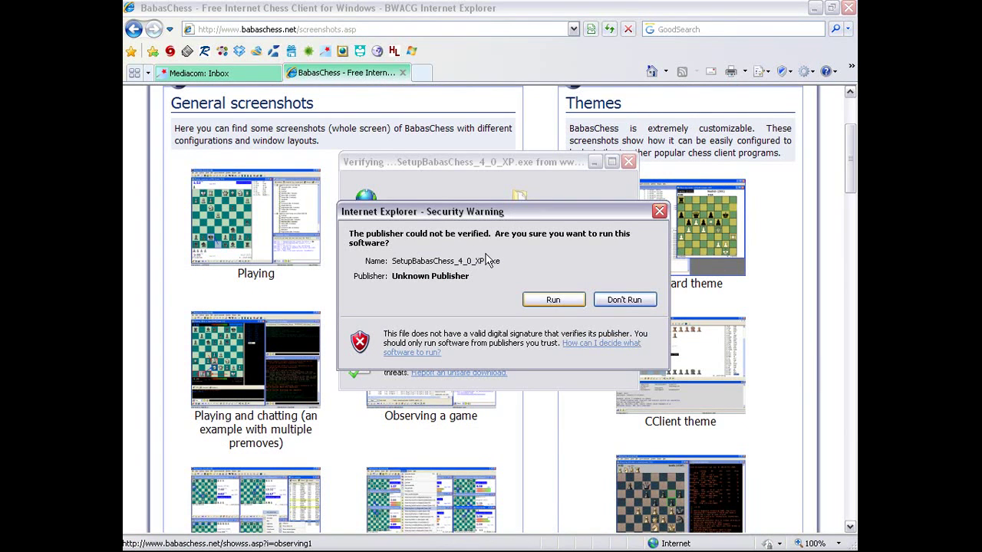
pyautogui.click(558, 304)
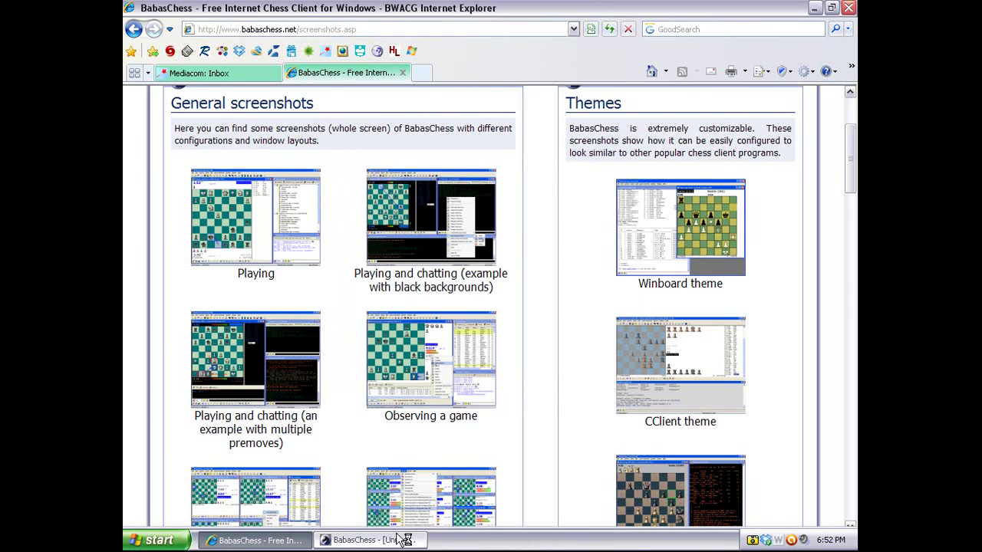
pyautogui.rightClick(395, 541)
pyautogui.click(417, 530)
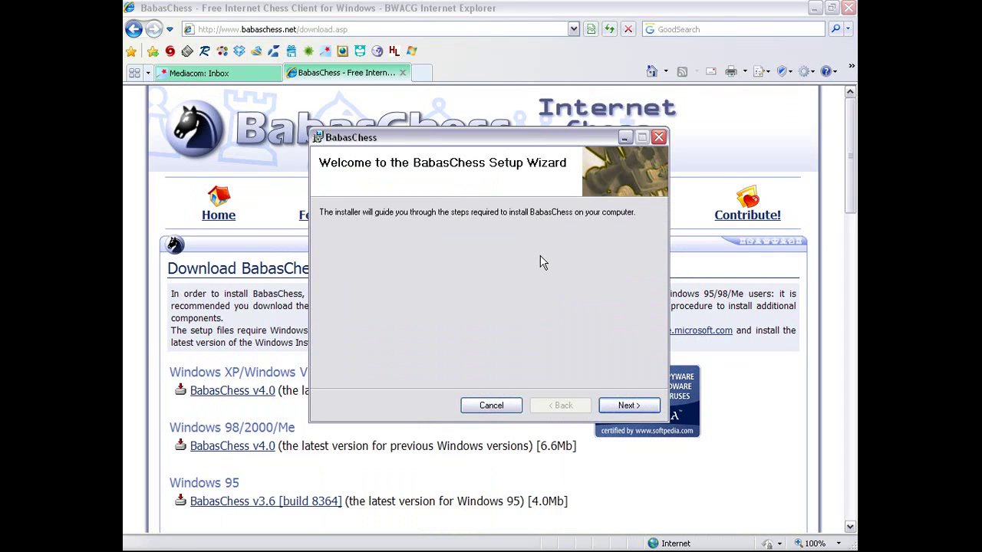
# Accept the license, install BabasChess to C:\Program Files\BabasChess\ for just me, and open the Screenshots page
pyautogui.click(639, 405)
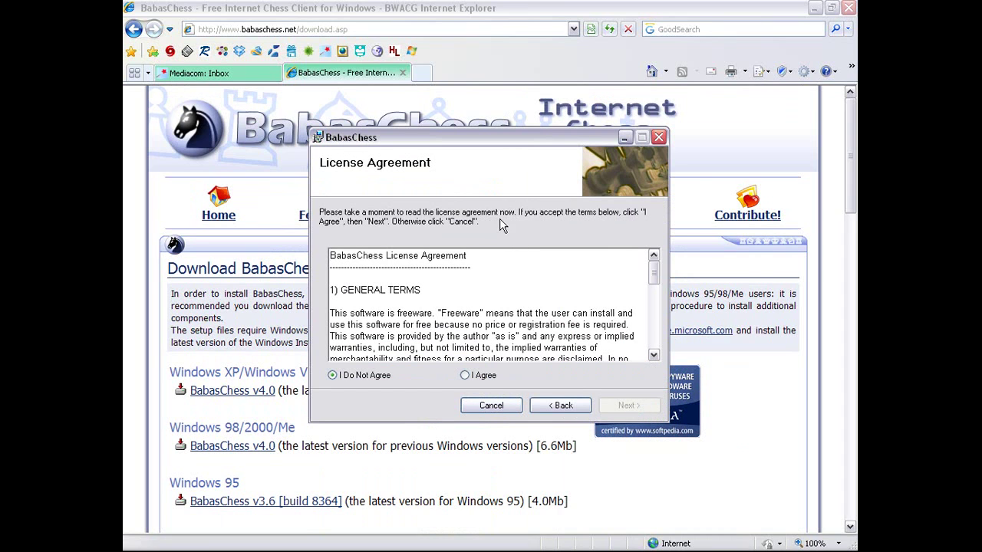
pyautogui.click(481, 375)
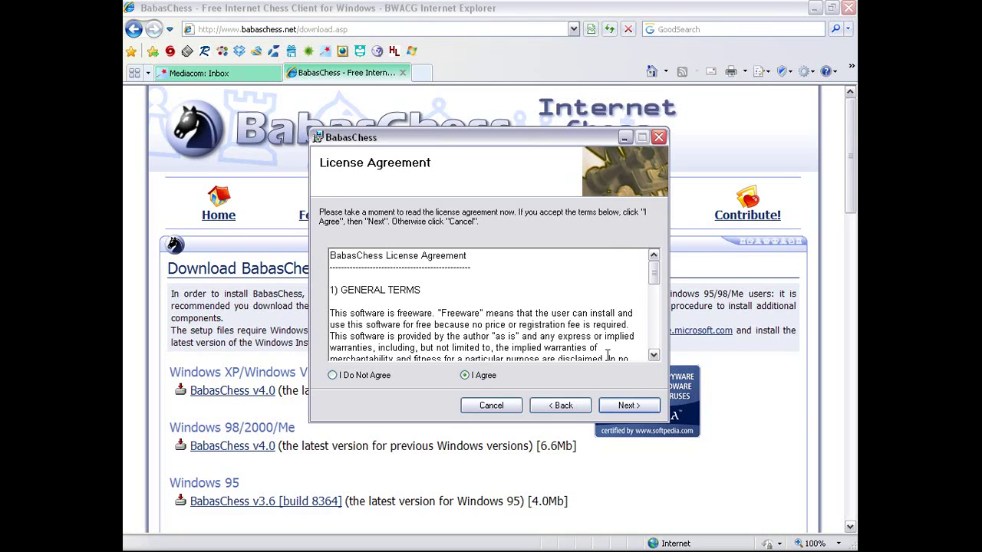
pyautogui.click(629, 405)
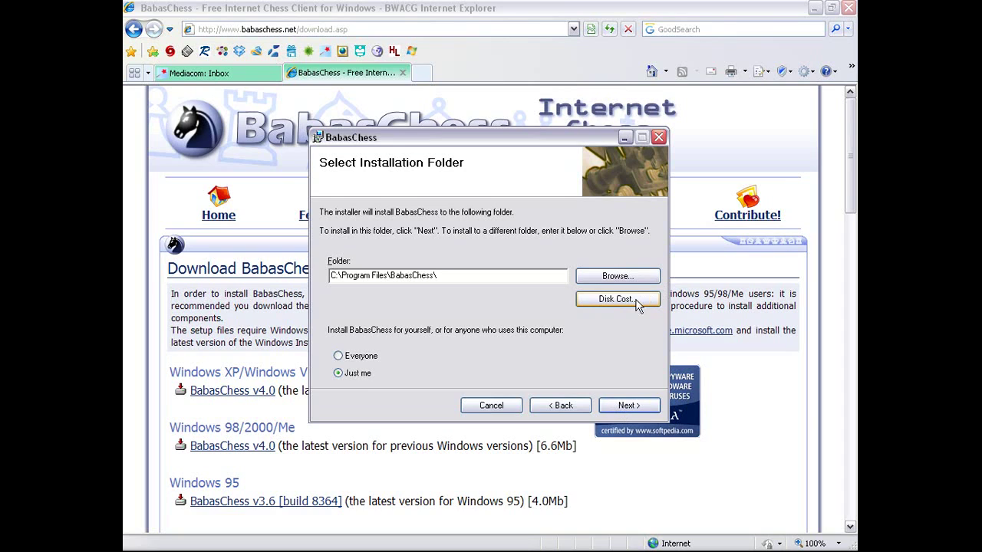
pyautogui.click(629, 404)
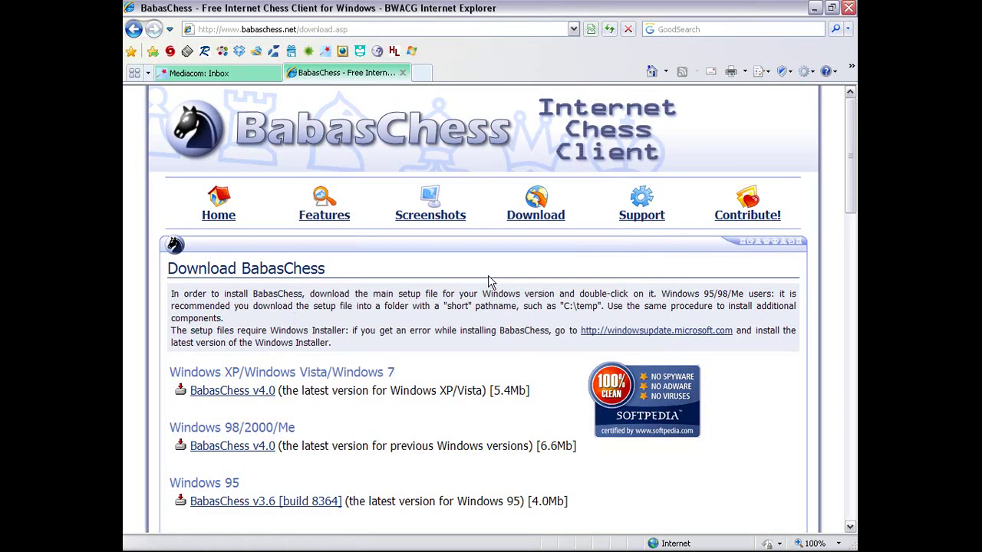
pyautogui.click(433, 201)
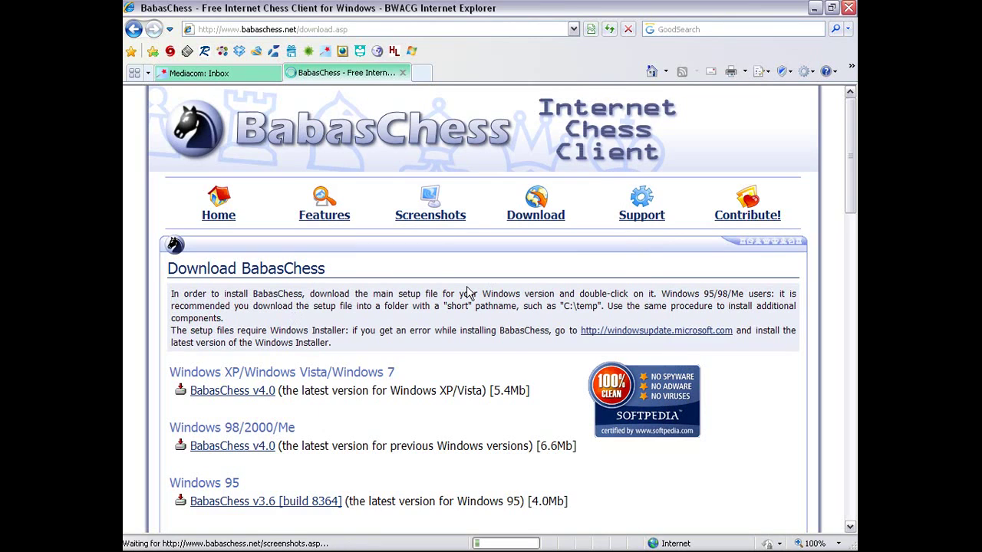
# Close the finished installer and launch BabasChess from Start > All Programs > BabasChess
pyautogui.click(374, 540)
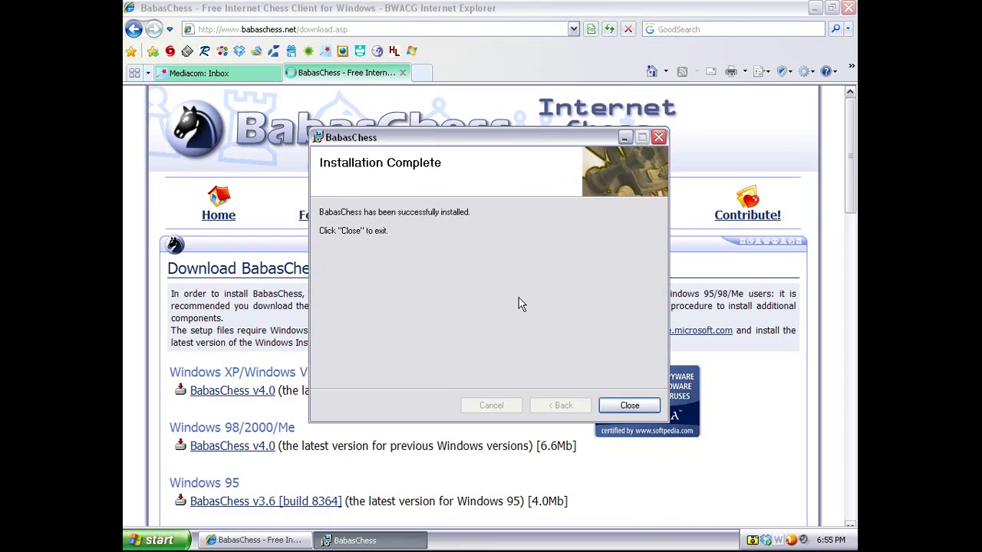
pyautogui.press('Return')
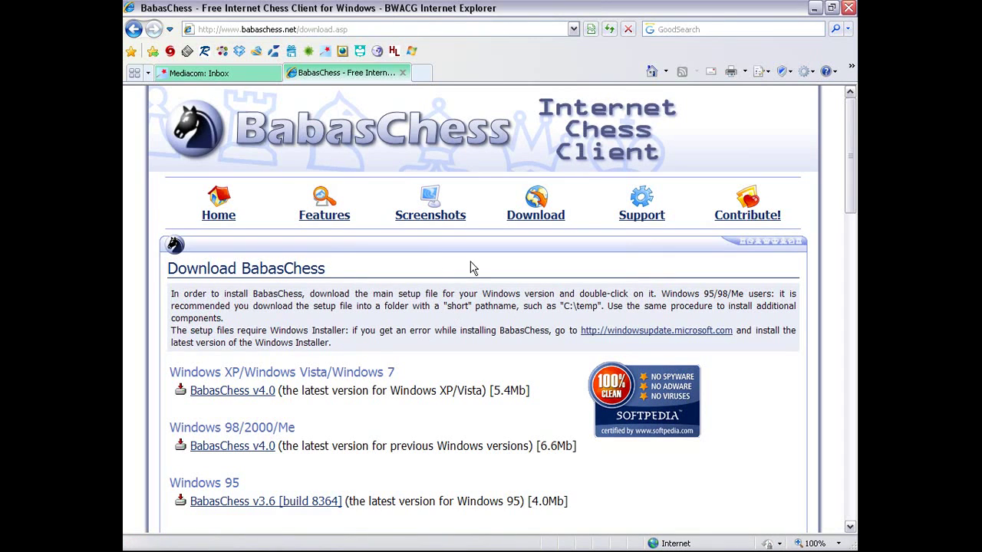
pyautogui.click(146, 542)
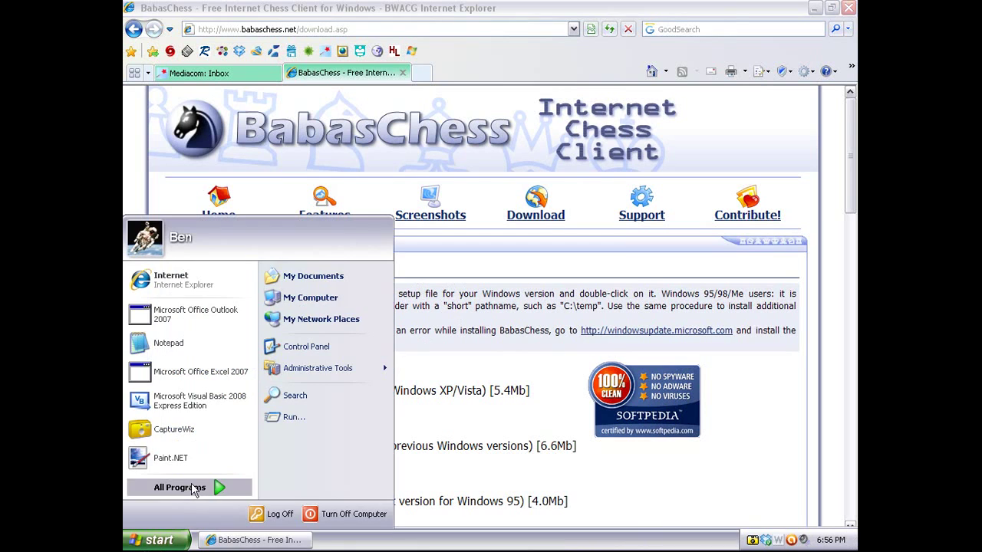
pyautogui.click(192, 487)
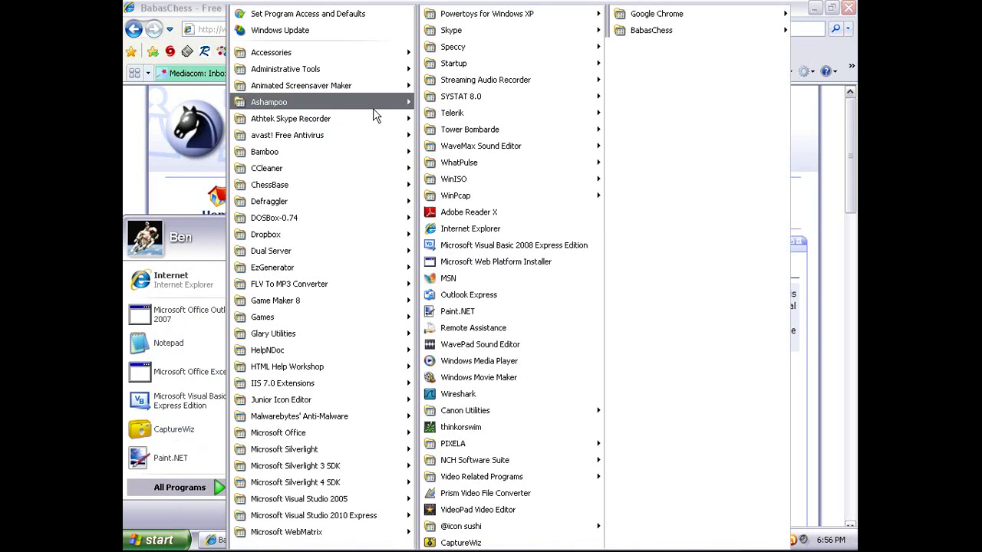
pyautogui.moveTo(685, 30)
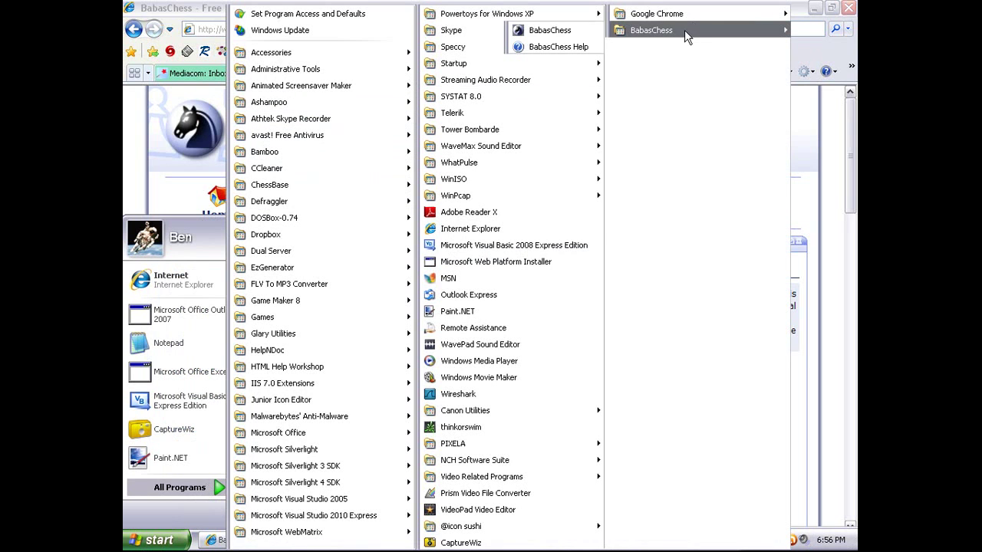
pyautogui.click(558, 29)
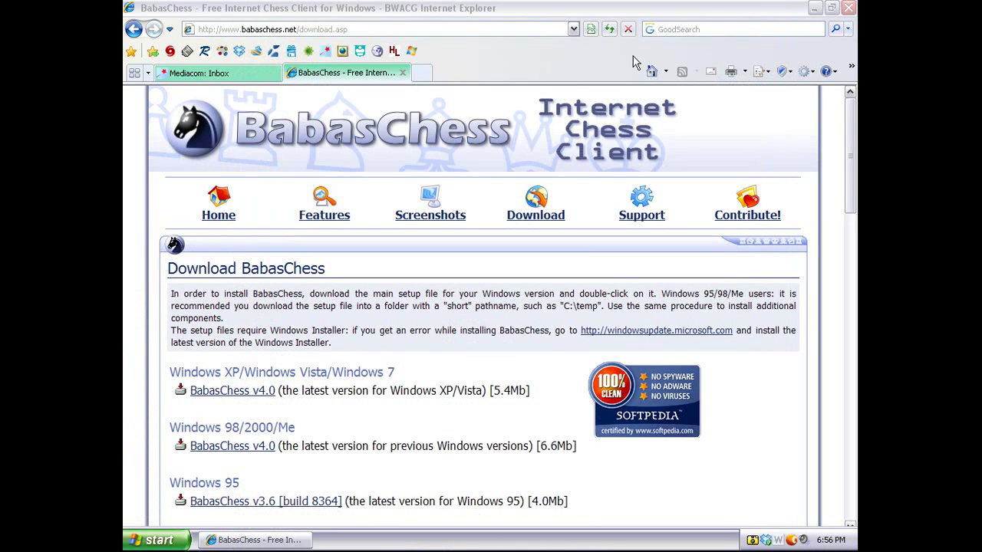